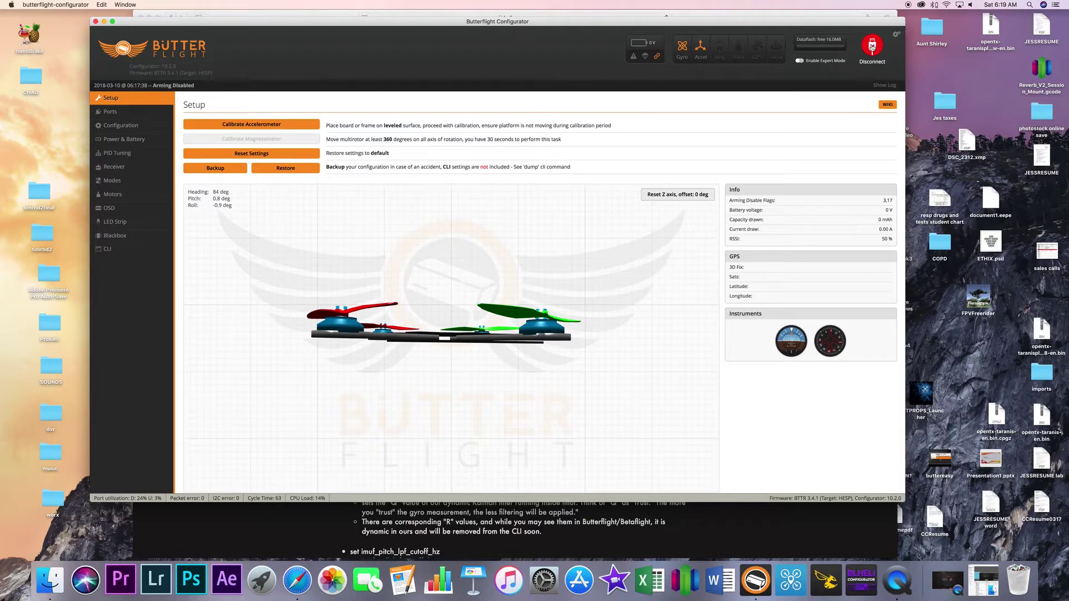
# Disconnect from the flight controller and minimize Butterflight to reveal the Helio documentation page
pyautogui.click(872, 47)
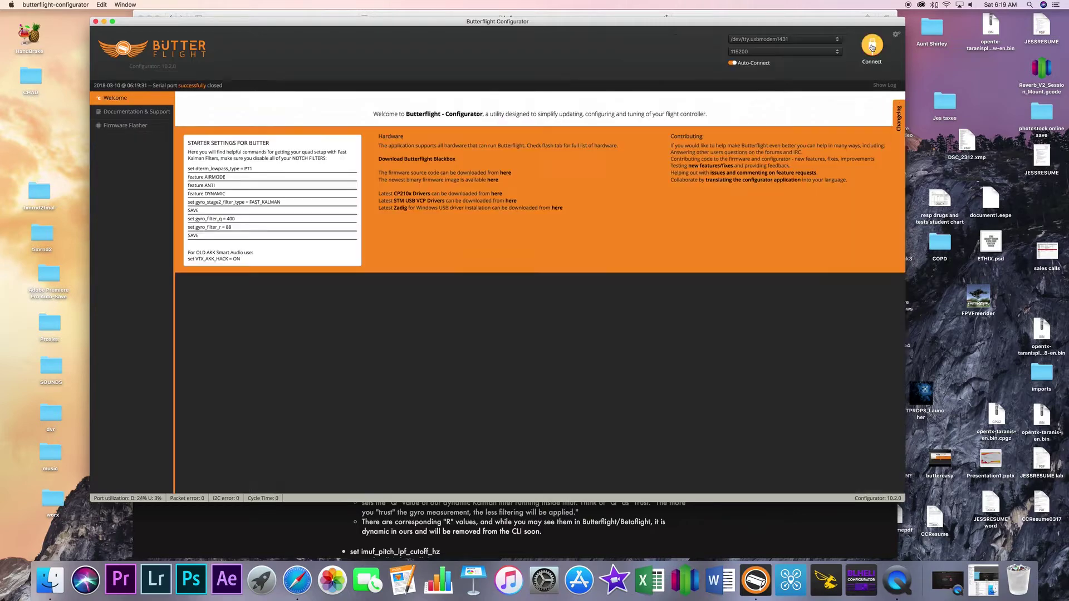
pyautogui.click(105, 22)
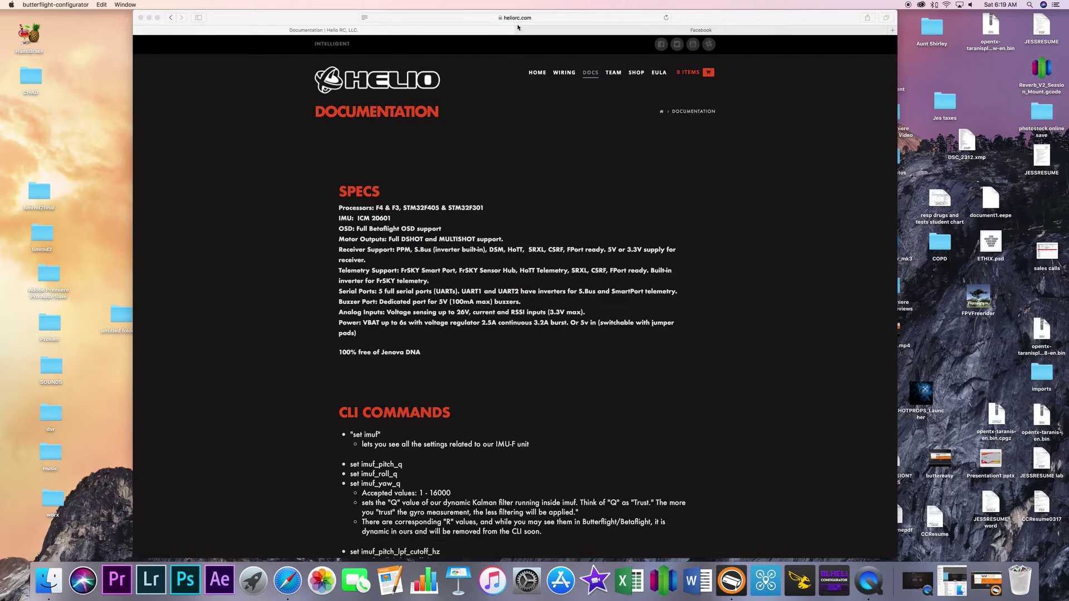
# Open heliorc.com's WIRING page with the Helio Spring pinout diagram and firmware download links
pyautogui.scroll(-1, 564, 76)
pyautogui.click(564, 77)
pyautogui.click(564, 76)
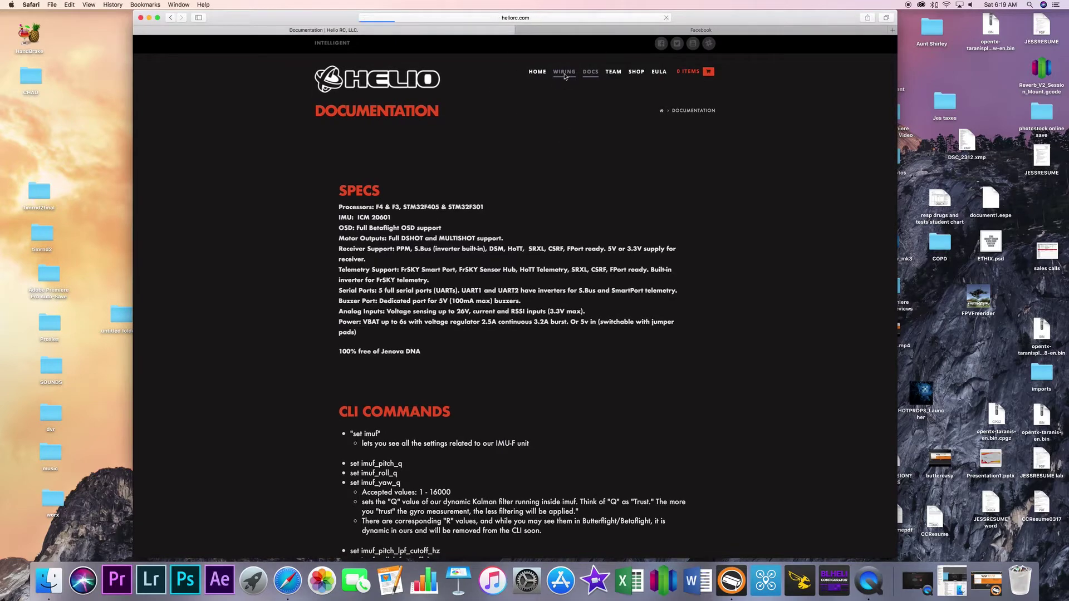
pyautogui.scroll(-3, 665, 362)
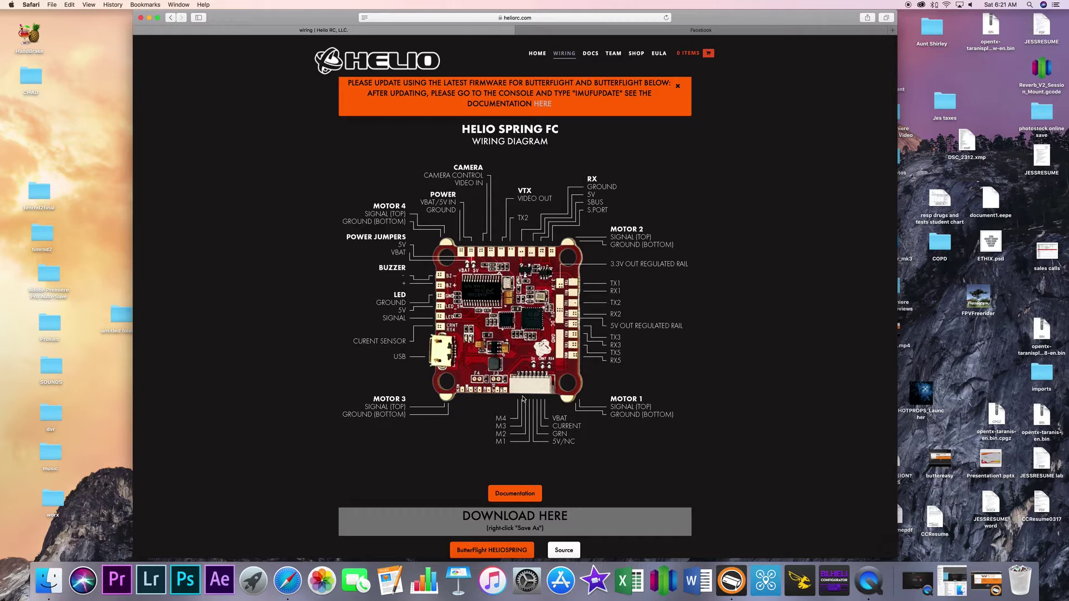
pyautogui.scroll(-3, 522, 398)
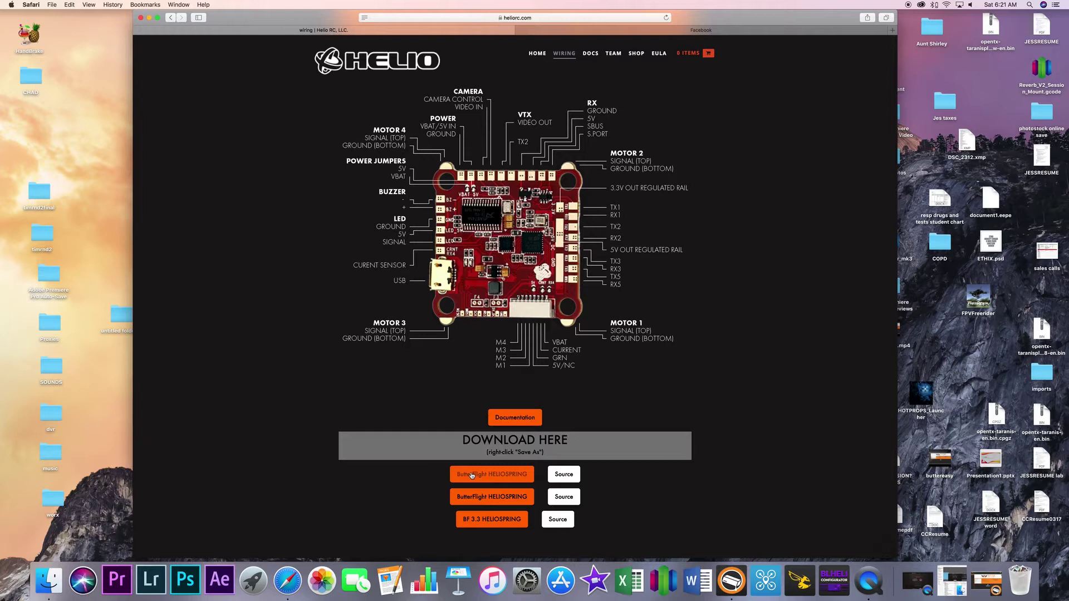
pyautogui.scroll(-2, 666, 489)
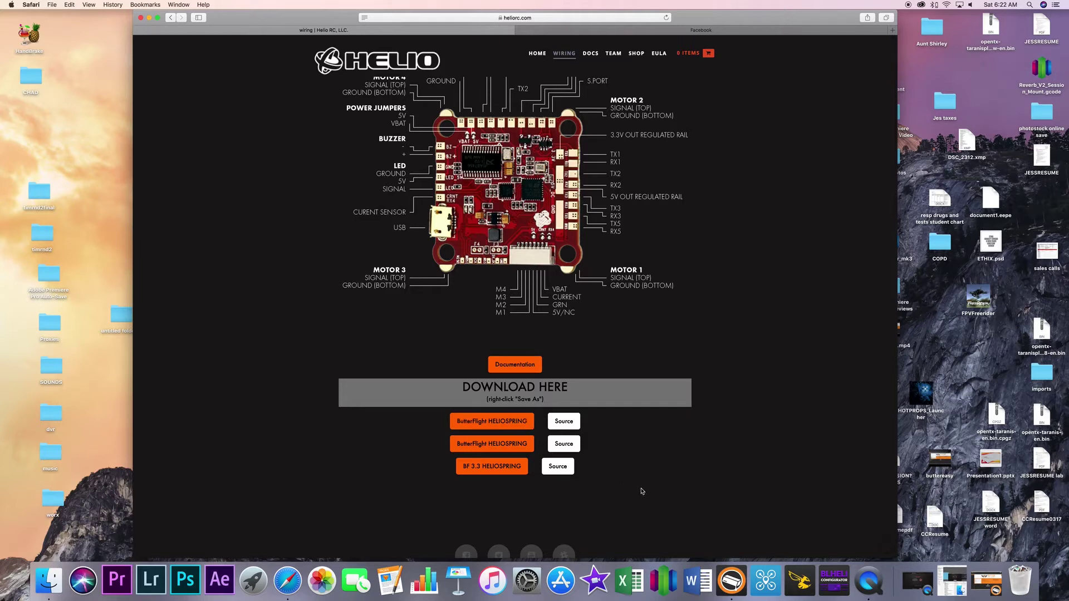
# Select HELIOSPRING as the Firmware Flasher board, leaving the firmware version unchosen
pyautogui.click(731, 581)
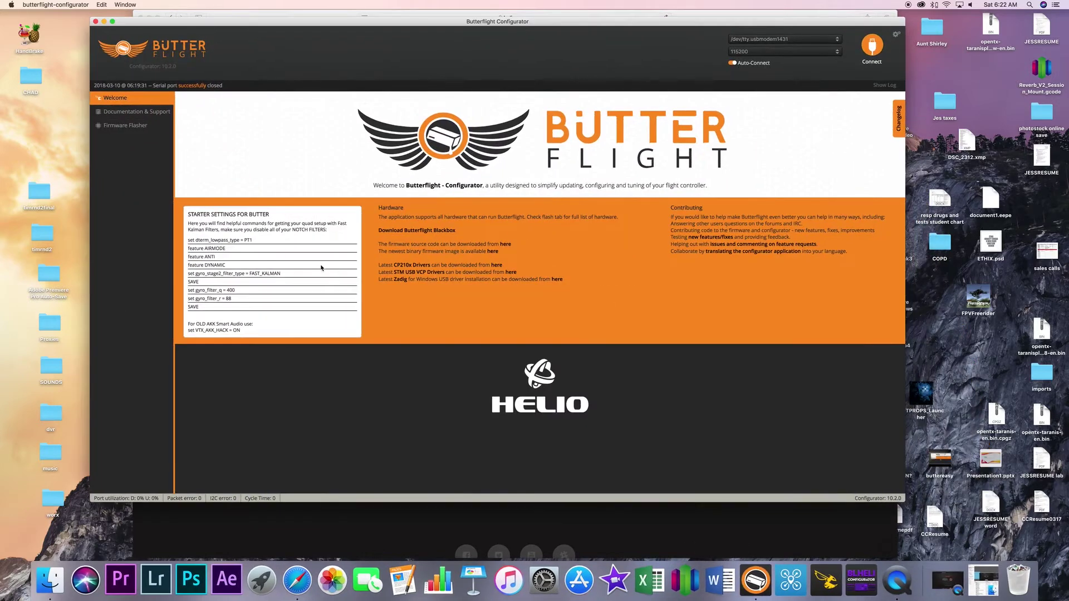
pyautogui.click(113, 125)
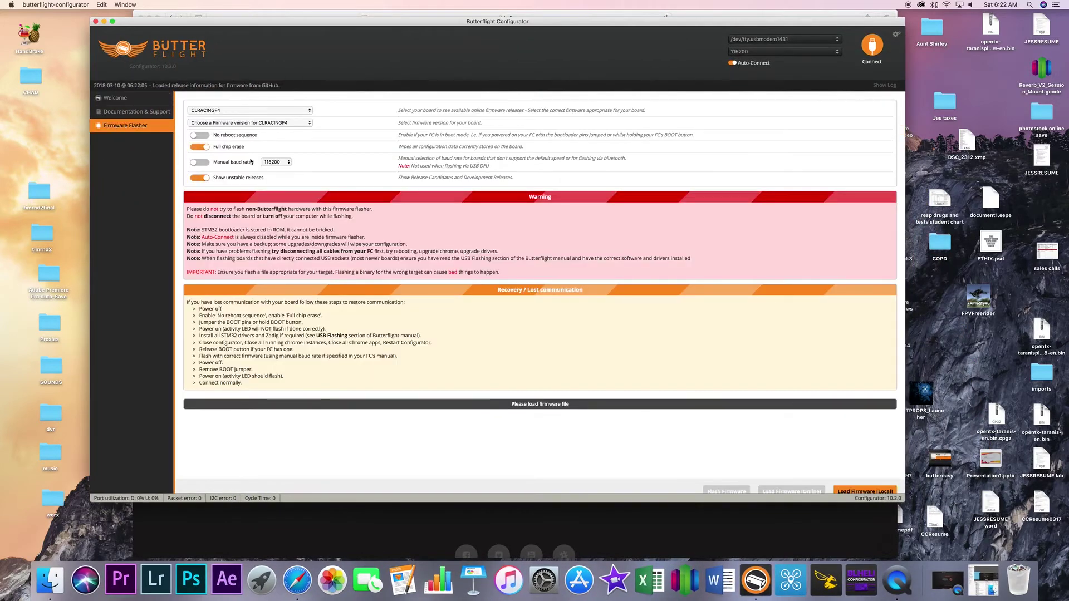
pyautogui.click(309, 110)
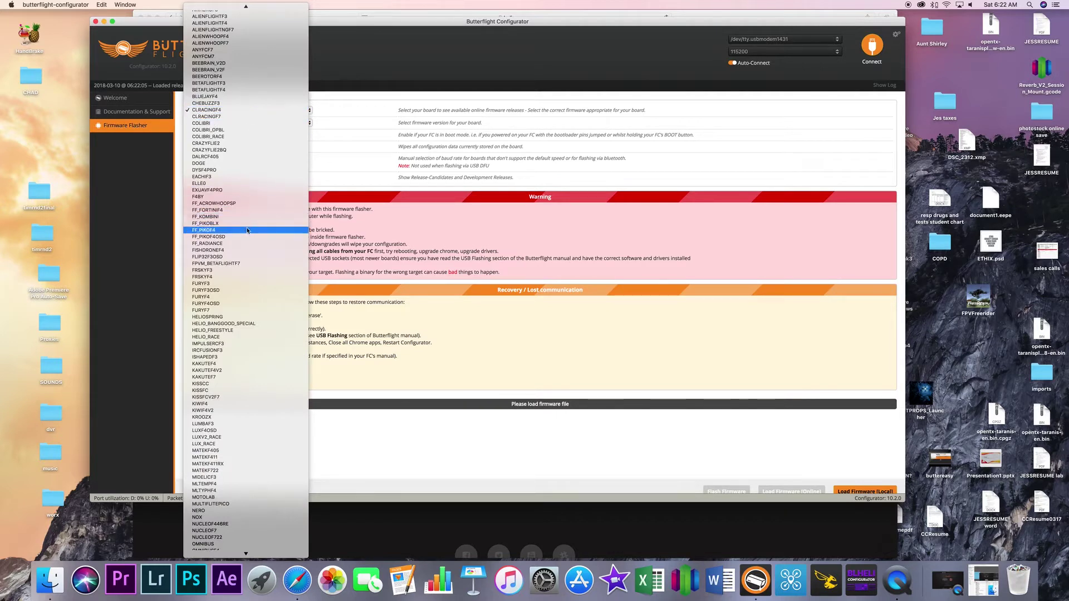
pyautogui.click(247, 317)
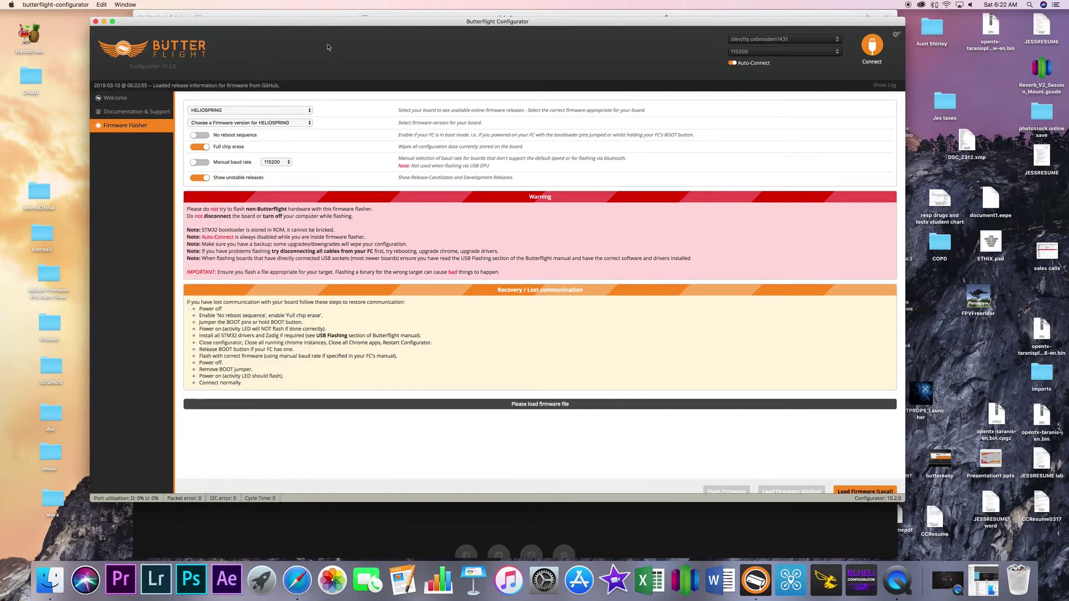
pyautogui.click(307, 124)
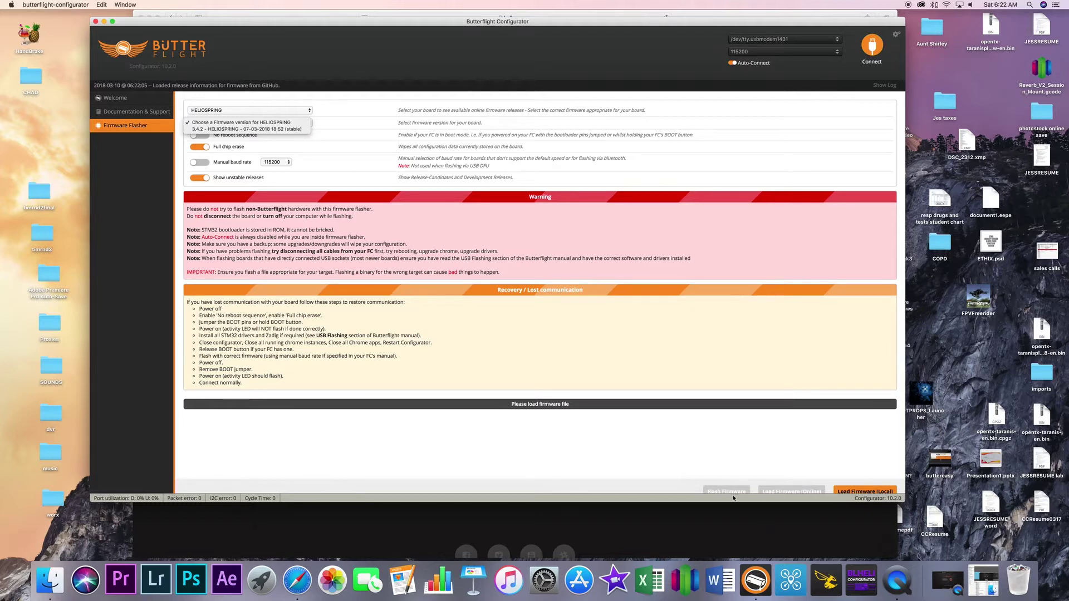
pyautogui.click(358, 159)
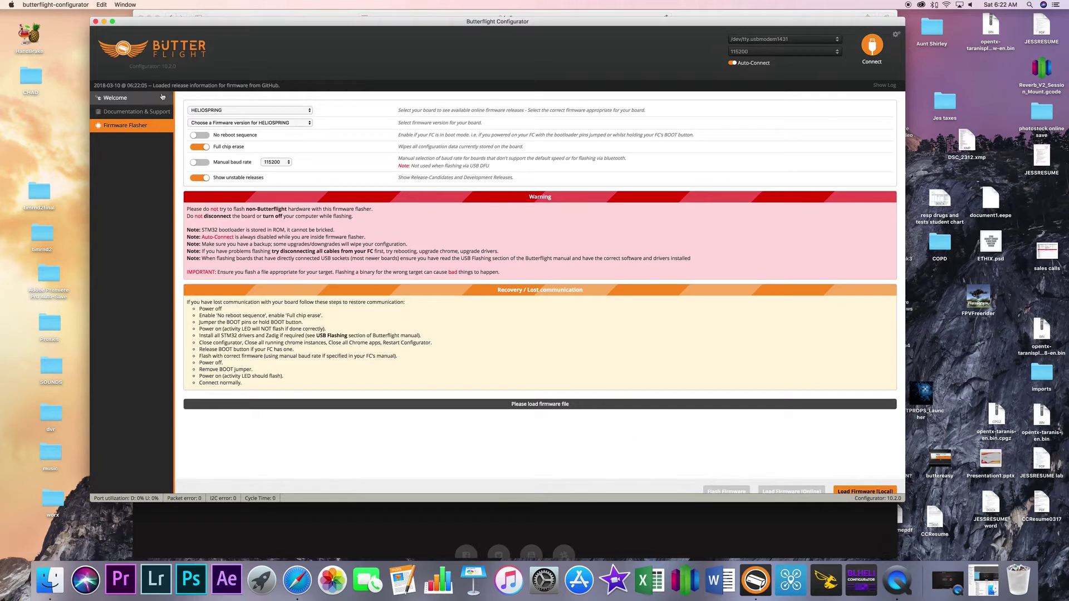
# Connect to the HELIOSPRING board and go via Ports to the Configuration page (Quad X, MULTISHOT)
pyautogui.click(143, 98)
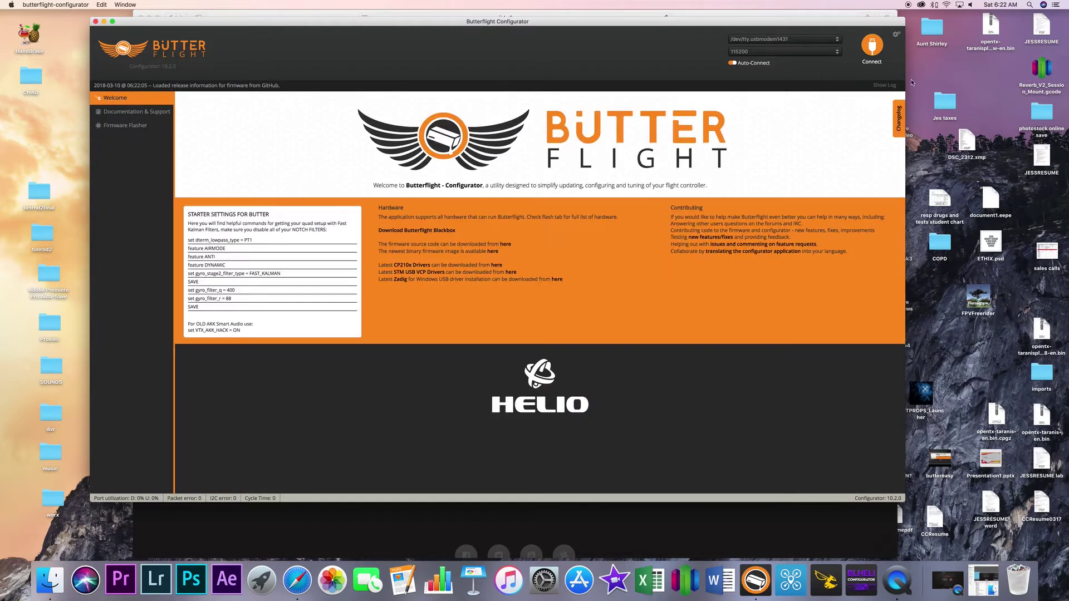
pyautogui.click(871, 46)
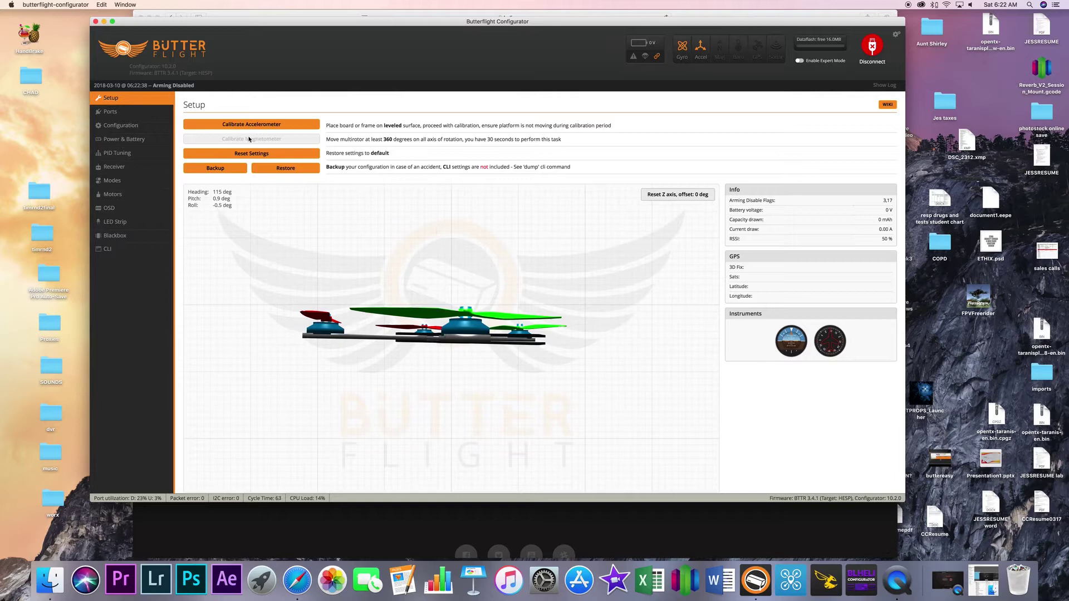
pyautogui.click(245, 173)
pyautogui.click(135, 113)
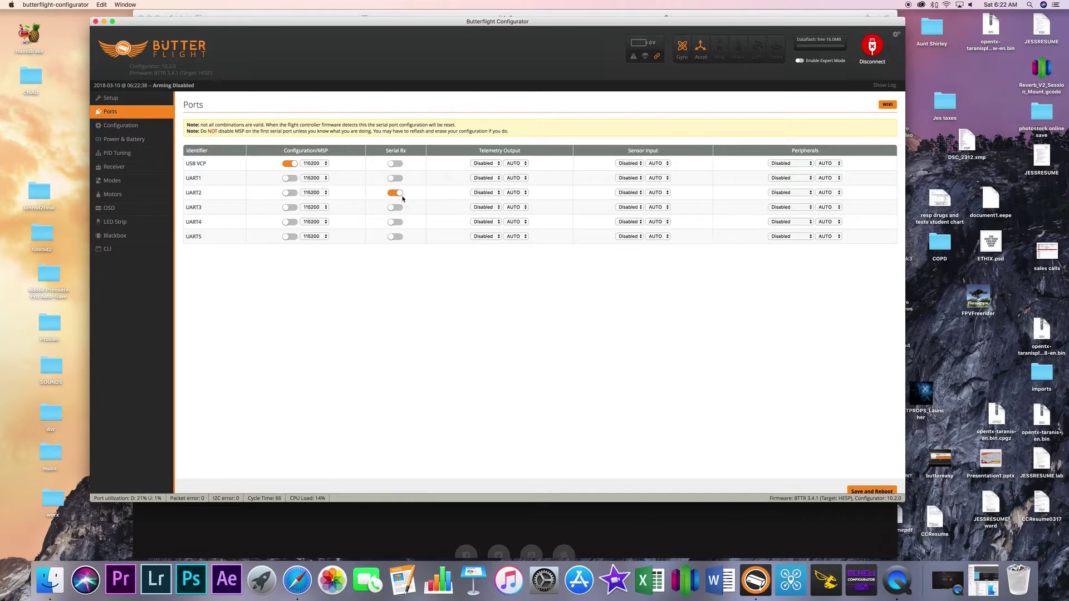
pyautogui.click(141, 129)
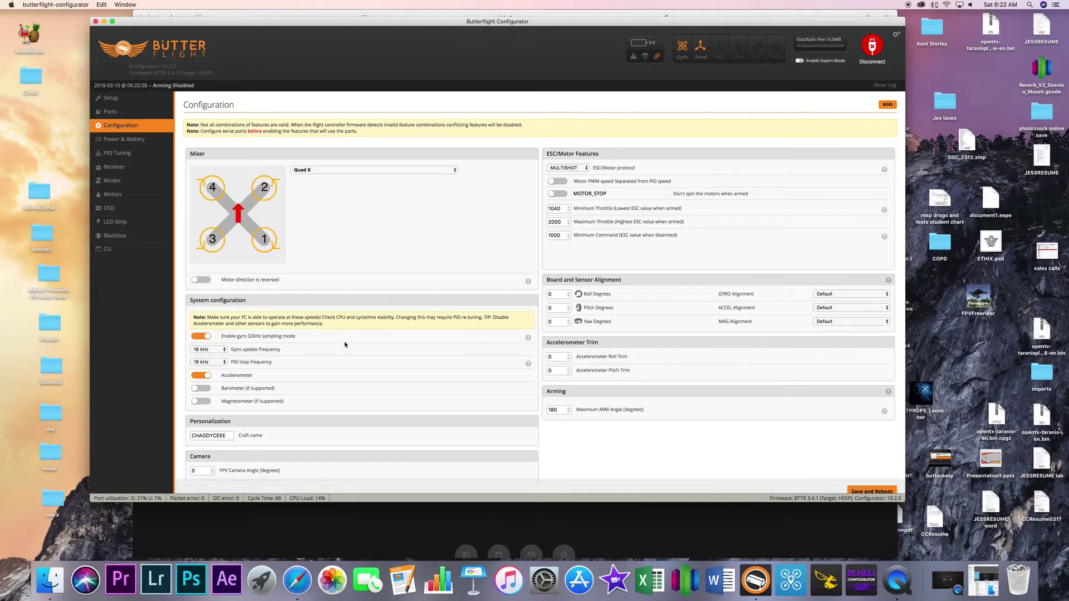
pyautogui.scroll(-3, 462, 278)
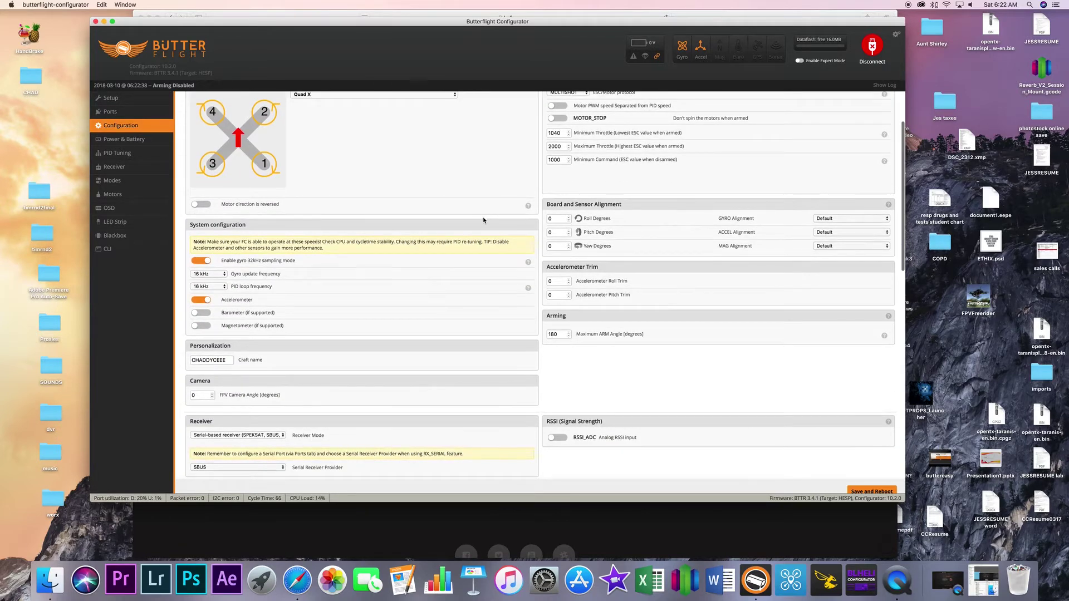
pyautogui.scroll(1, 483, 220)
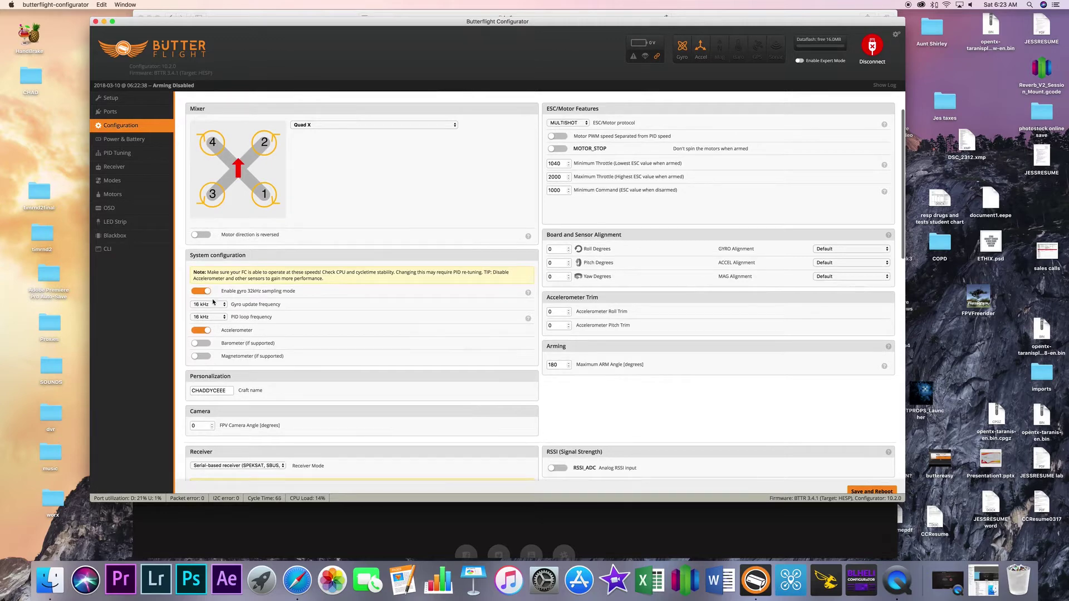
pyautogui.scroll(-5, 281, 336)
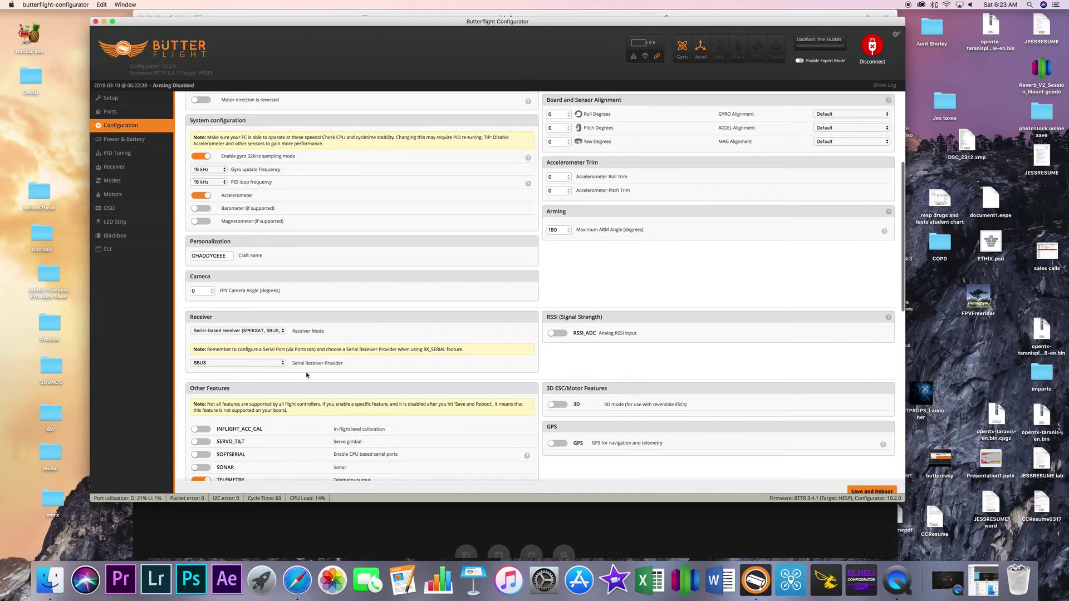
pyautogui.scroll(-6, 308, 377)
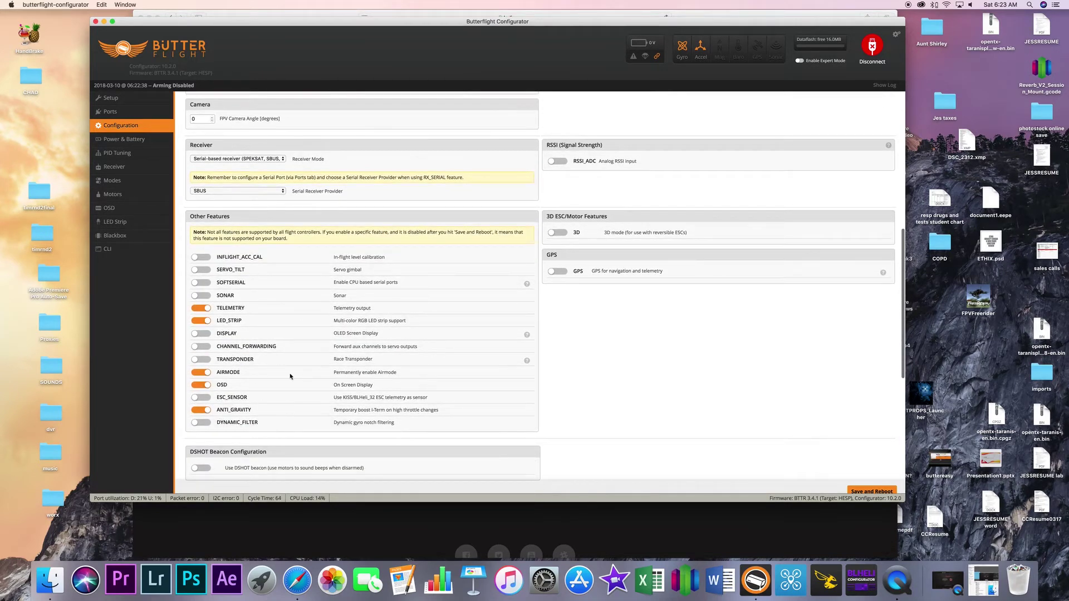
pyautogui.scroll(10, 390, 368)
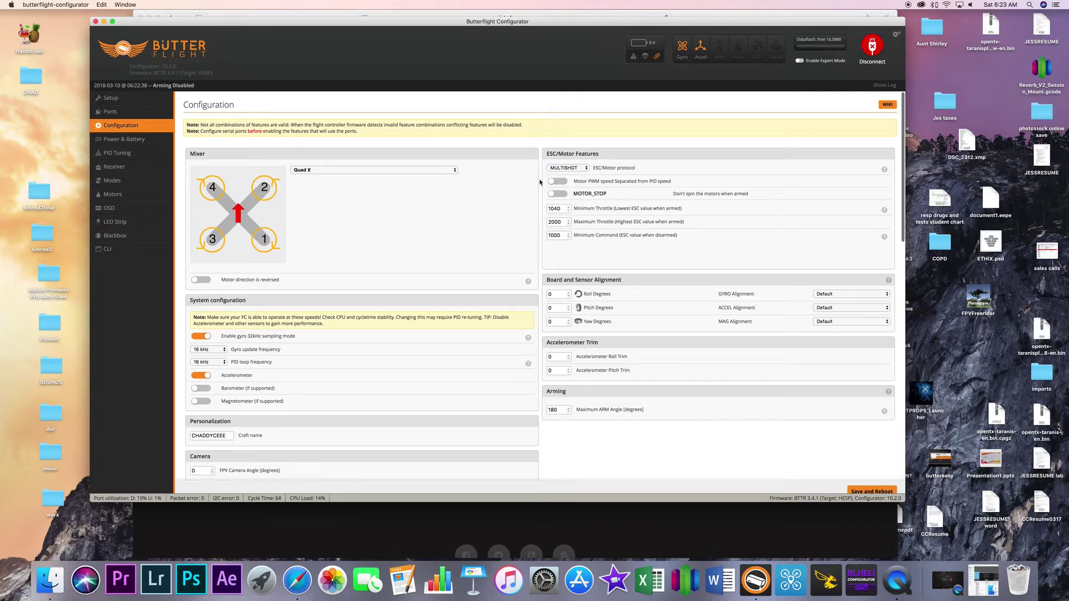
pyautogui.scroll(-10, 425, 281)
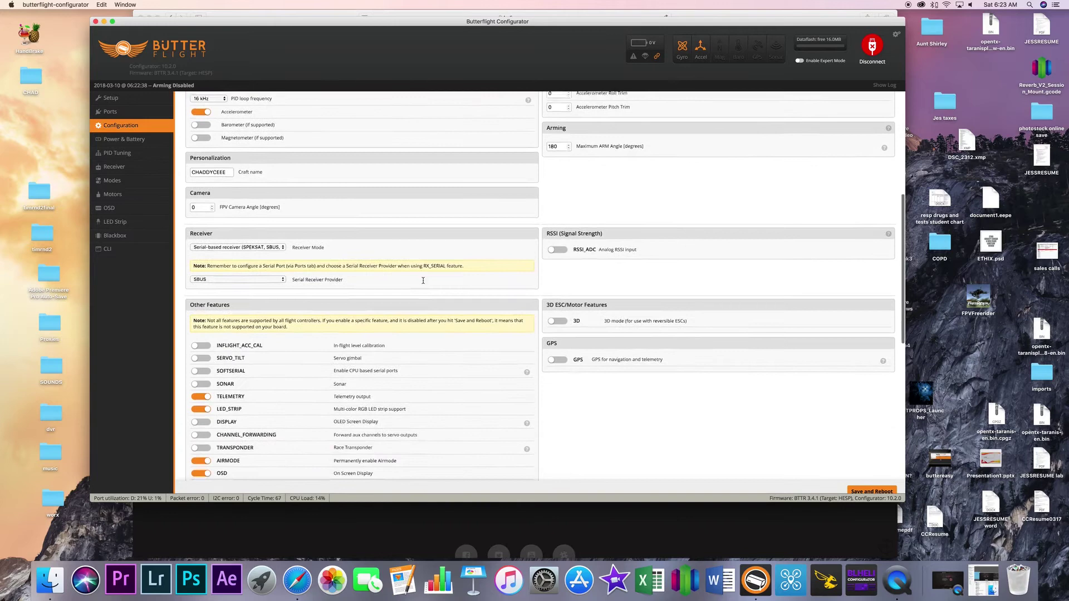
# Scroll down to the Beeper section and switch on Enable Expert Mode
pyautogui.scroll(-2, 419, 299)
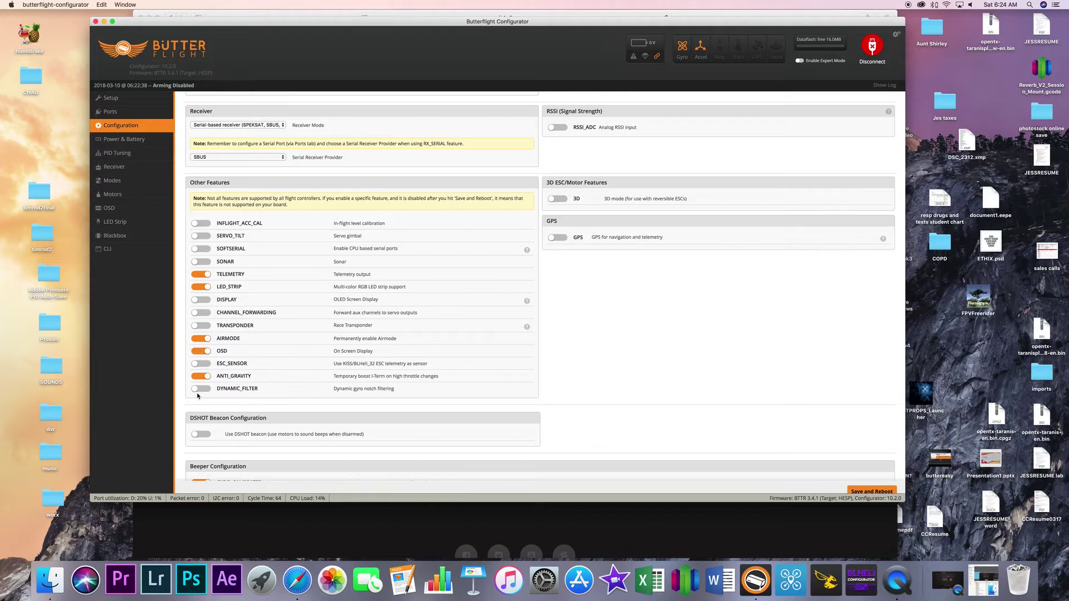
pyautogui.click(799, 61)
# Step through Power & Battery, Failsafe and Receiver to Modes (ARM on AUX 1, BEEPER on AUX 3)
pyautogui.click(141, 139)
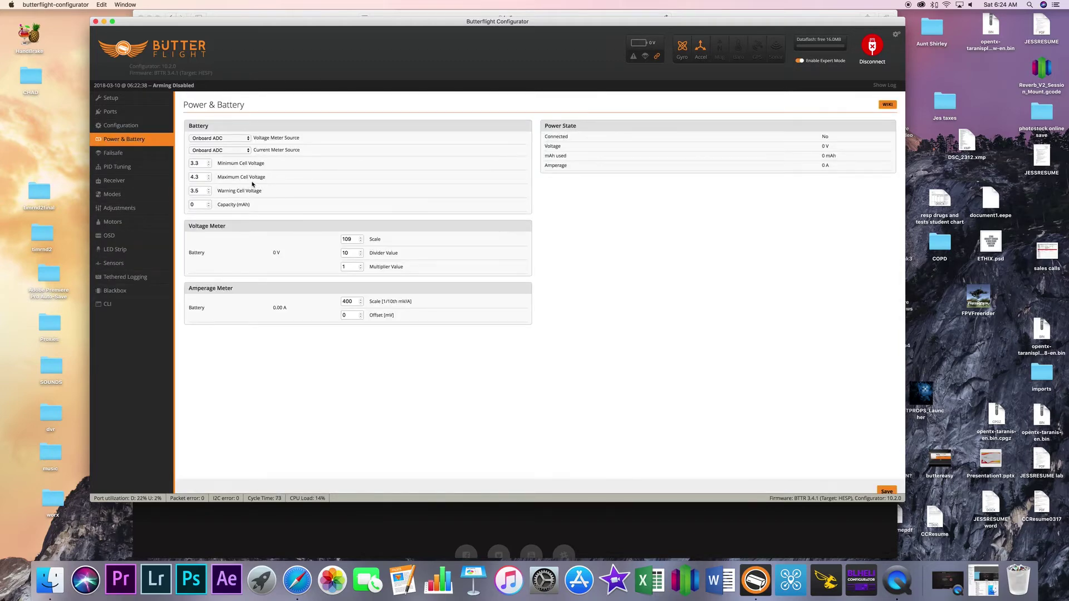
pyautogui.click(133, 152)
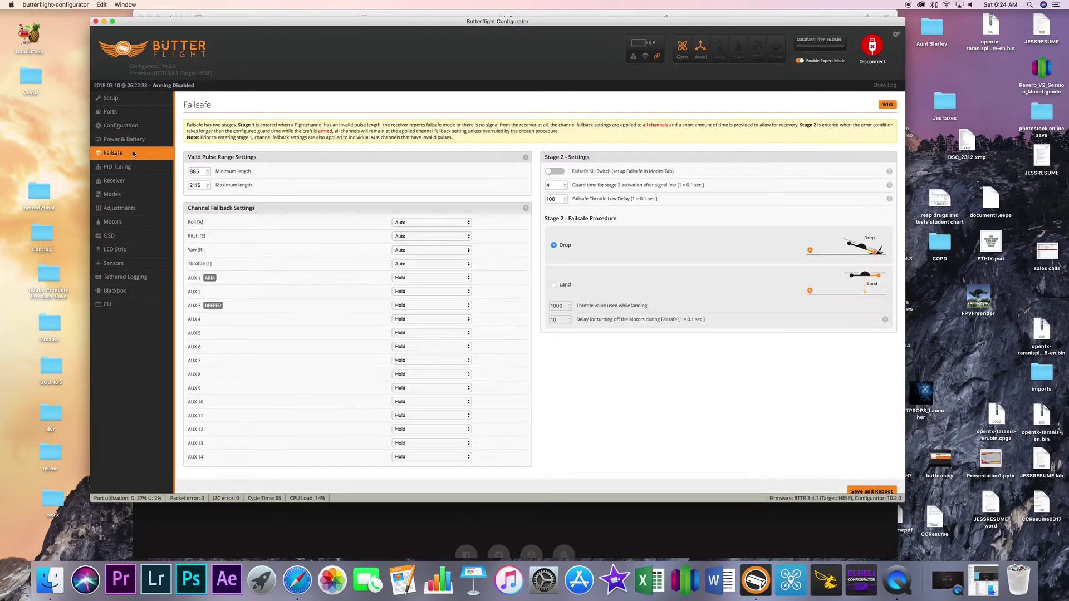
pyautogui.click(134, 180)
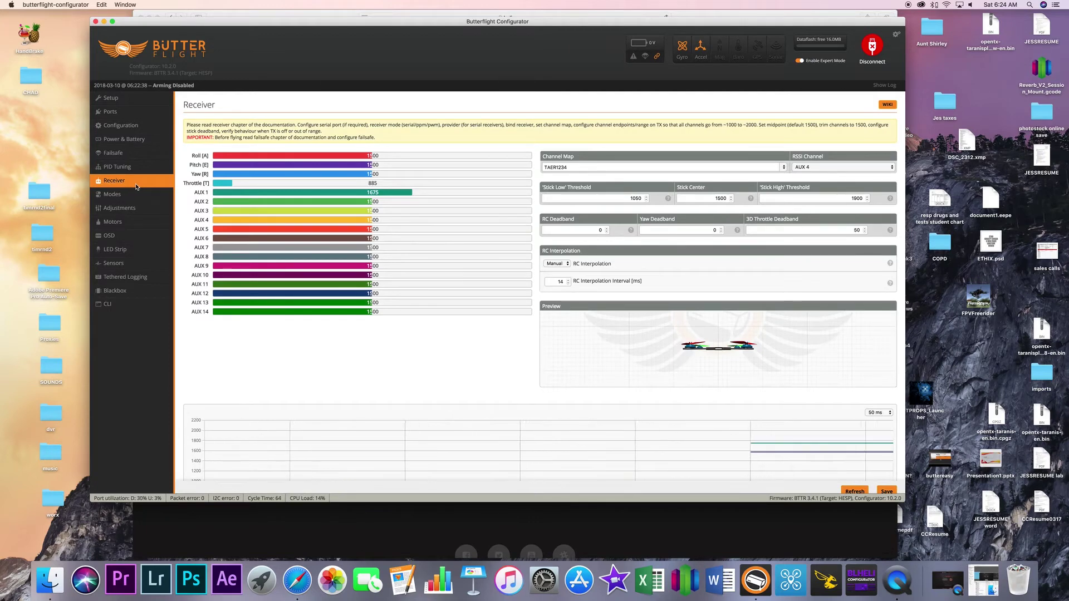
pyautogui.click(134, 195)
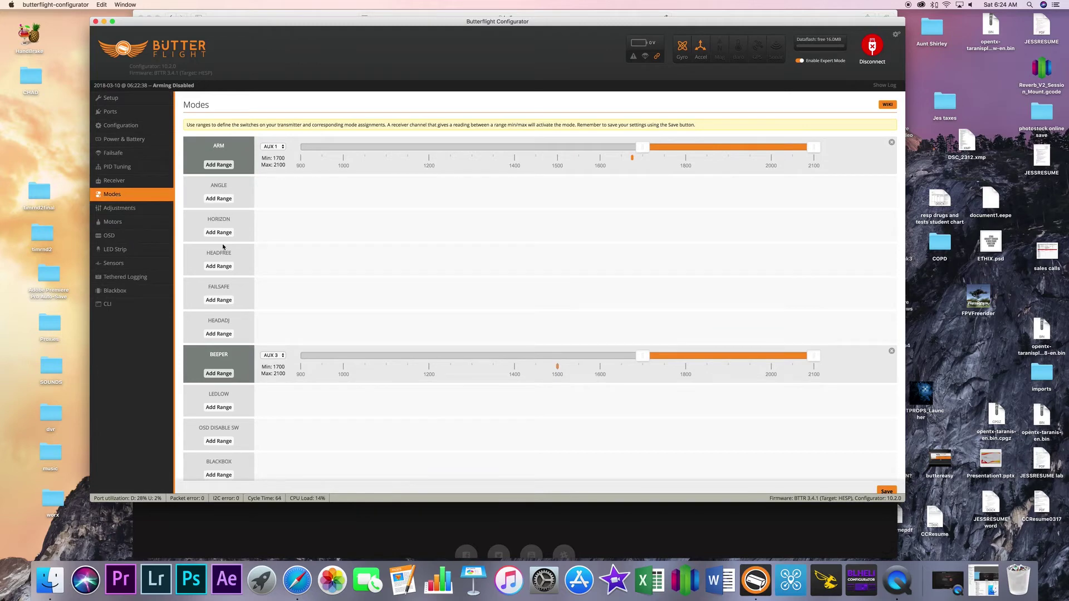
# Review the OSD element settings, then move on to the Blackbox logging page
pyautogui.click(133, 234)
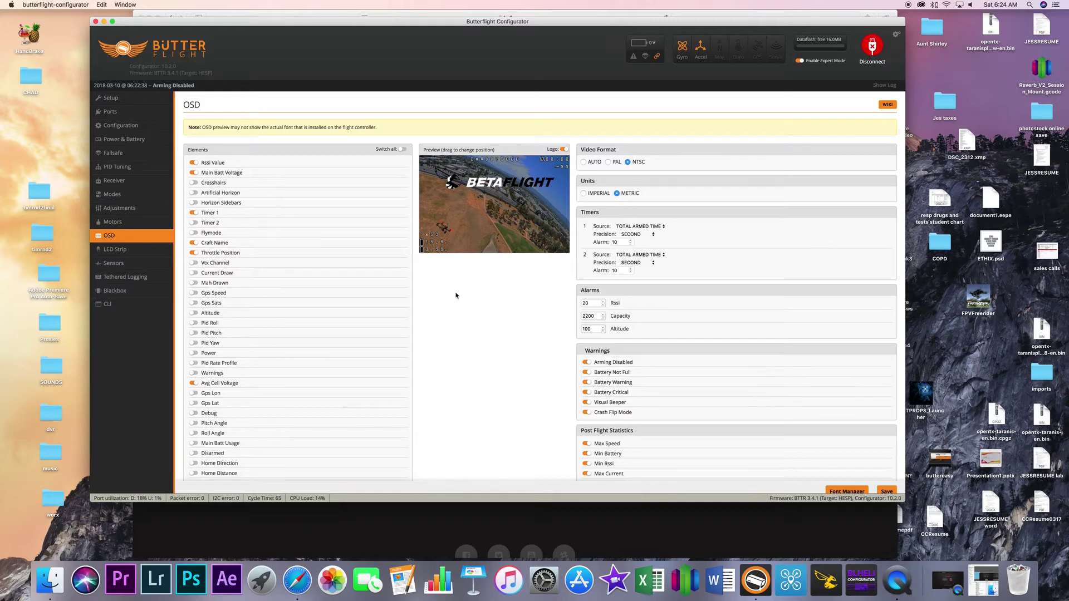
pyautogui.click(123, 295)
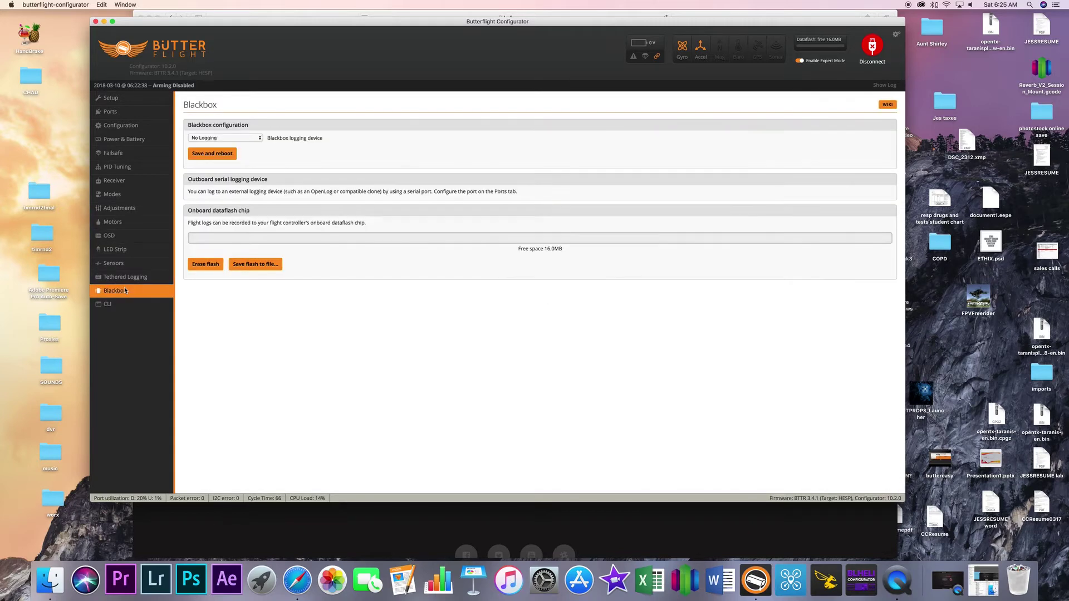
# Switch to the CLI tab so the command console shows an empty prompt
pyautogui.click(118, 304)
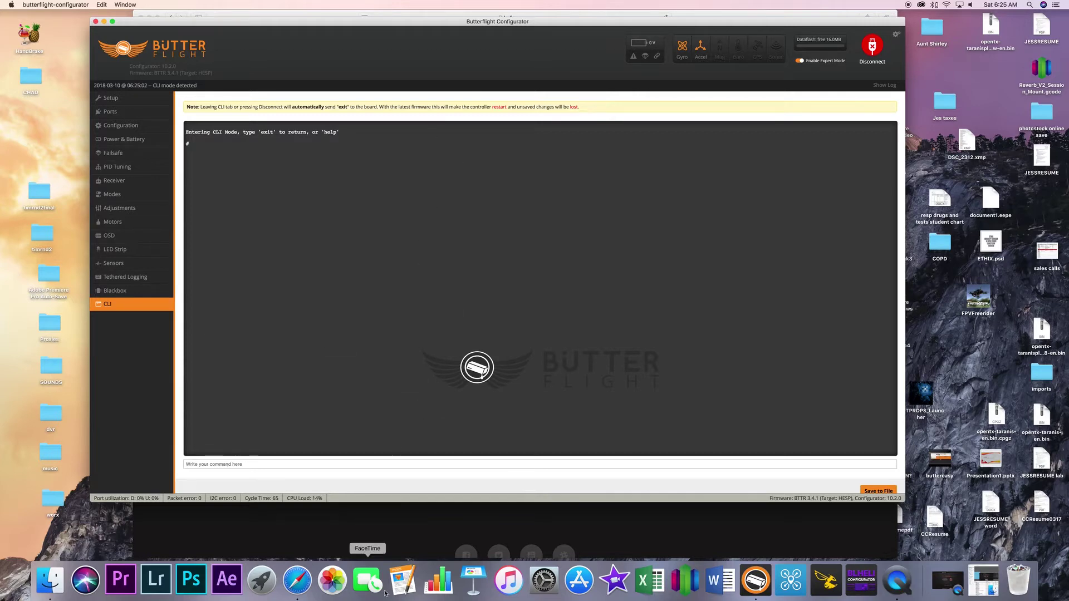
# Open the Helio DOCS page, then focus the Butterflight CLI command field
pyautogui.click(398, 535)
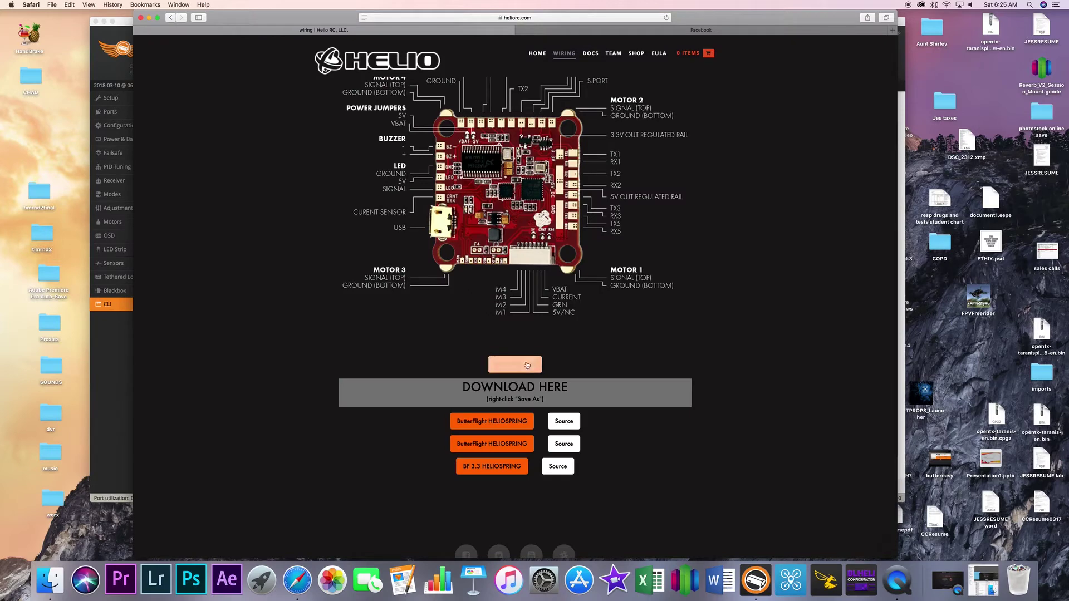
pyautogui.click(518, 364)
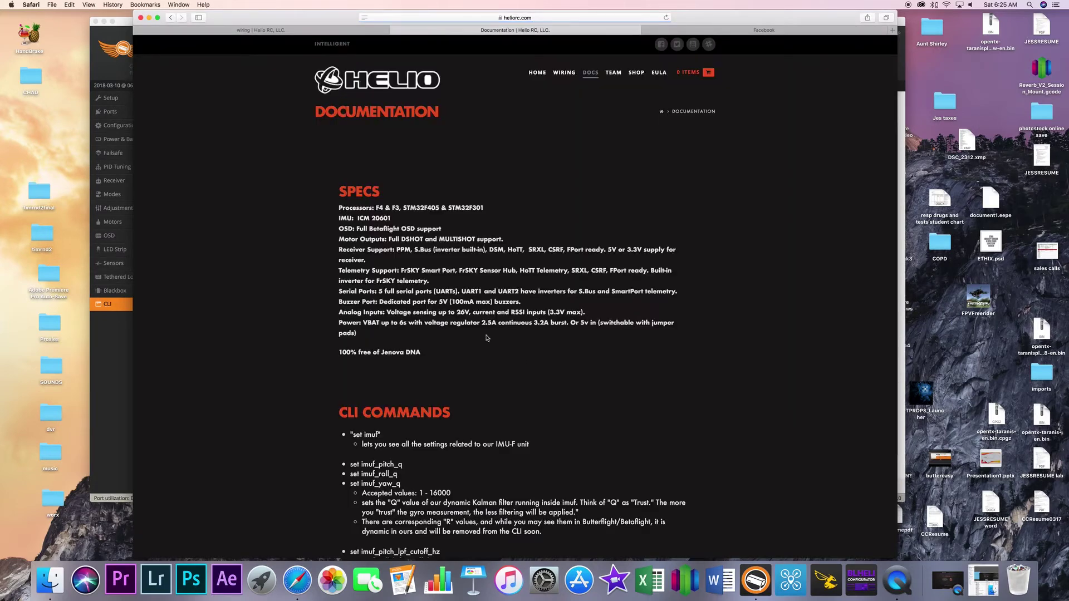
pyautogui.scroll(-8, 455, 333)
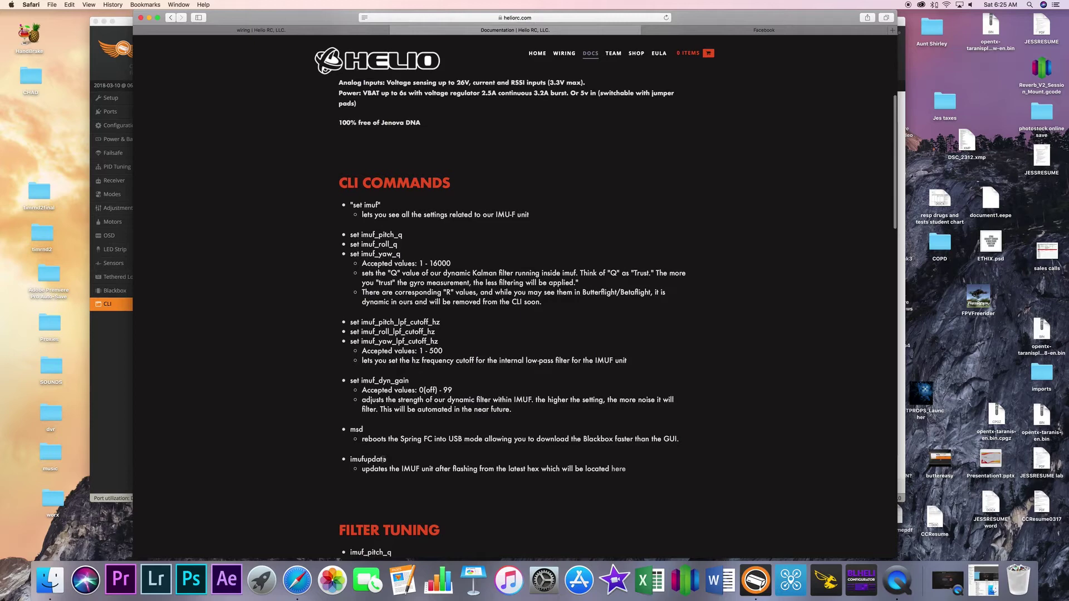
pyautogui.scroll(2, 384, 459)
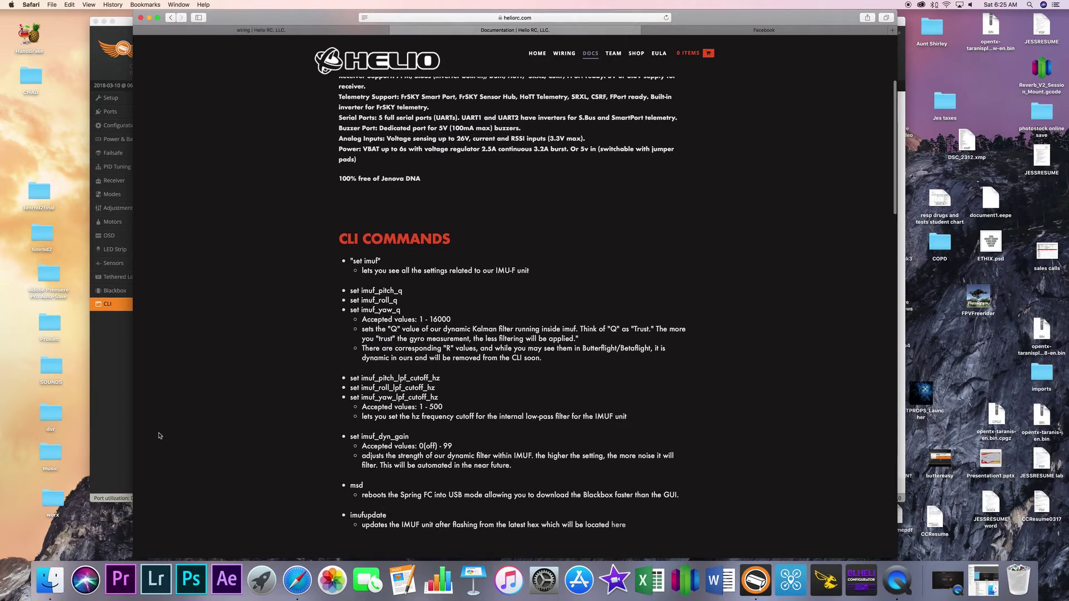
pyautogui.click(122, 436)
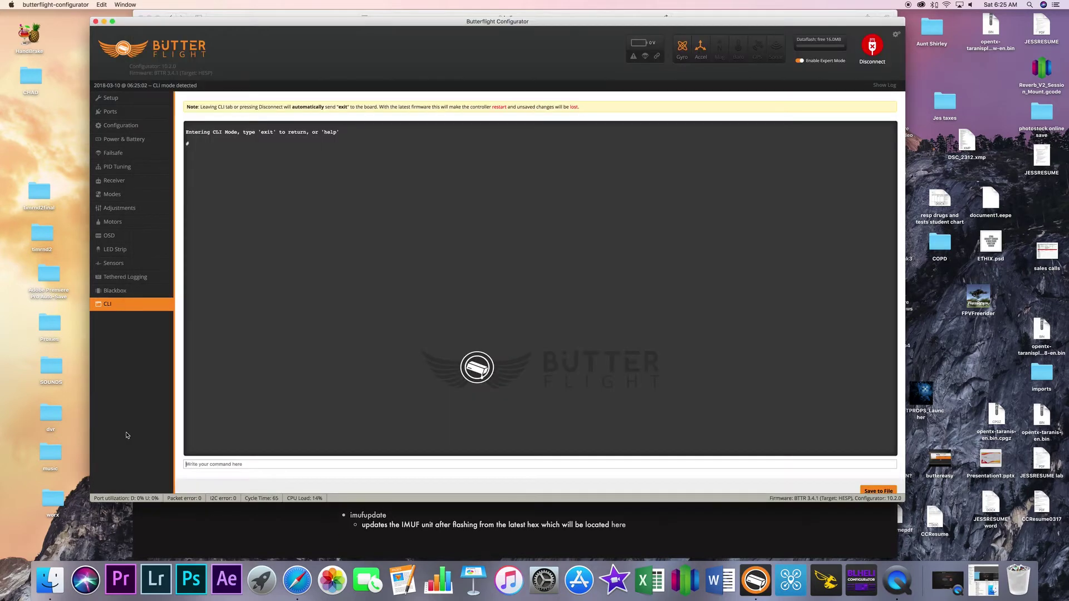
pyautogui.click(225, 465)
# Copy 'set imuf' from the docs' CLI Commands list and return to the CLI console
pyautogui.click(310, 515)
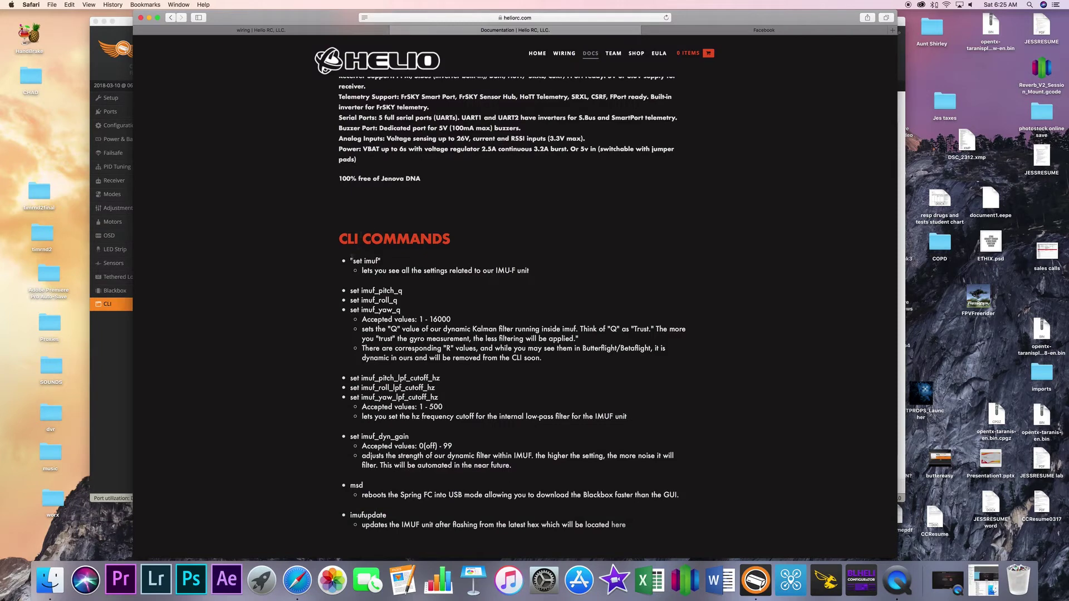
pyautogui.moveTo(353, 261); pyautogui.dragTo(377, 262)
pyautogui.rightClick(377, 261)
pyautogui.click(390, 282)
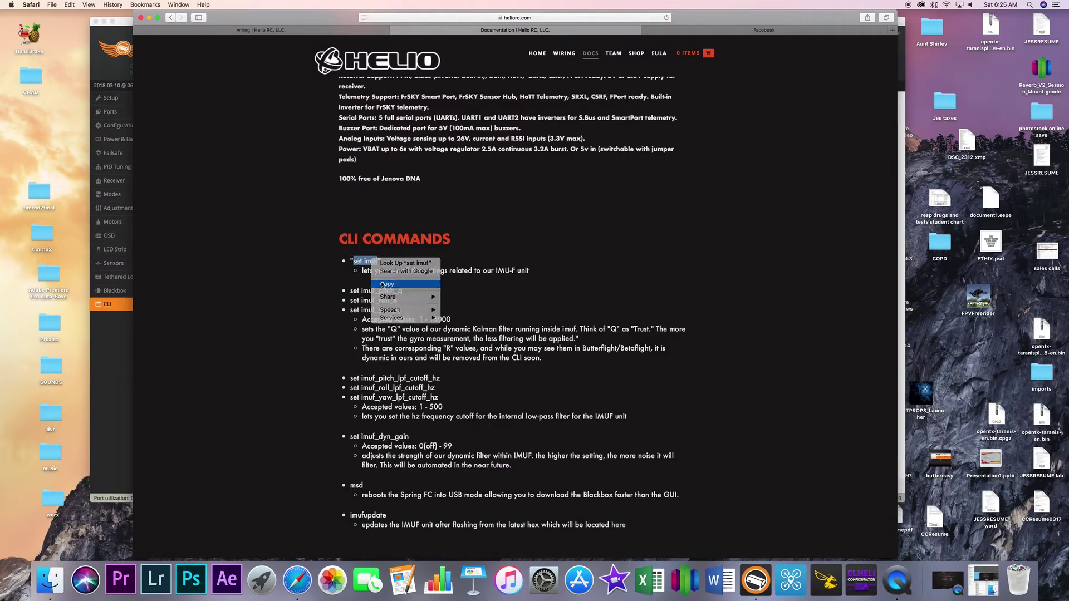
pyautogui.click(123, 437)
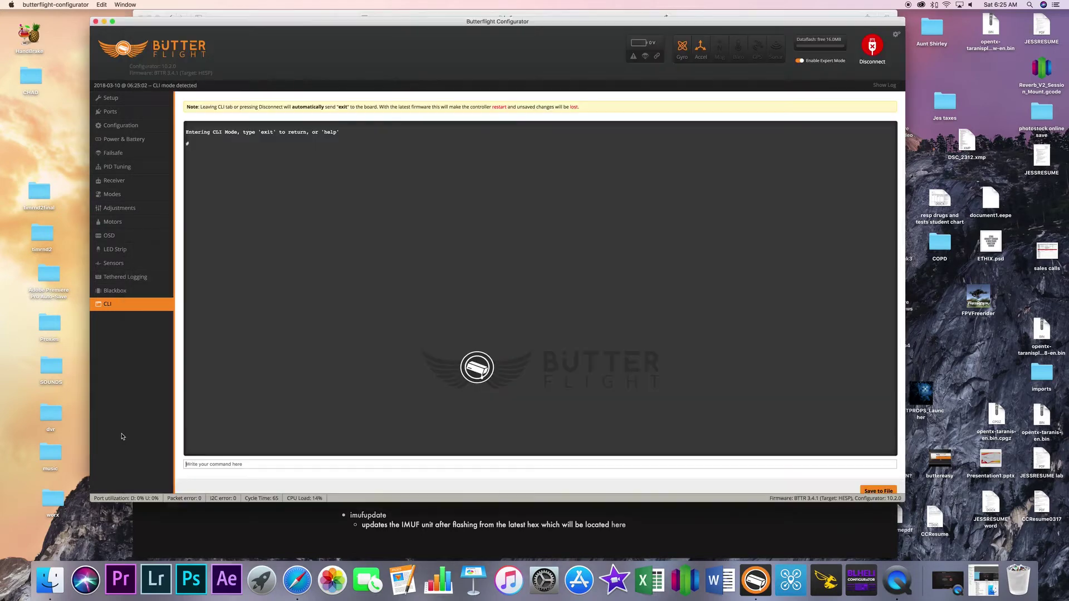
# Paste and run 'set imuf' to list IMU-F values, then exit the CLI
pyautogui.rightClick(191, 464)
pyautogui.click(208, 504)
pyautogui.press('Return')
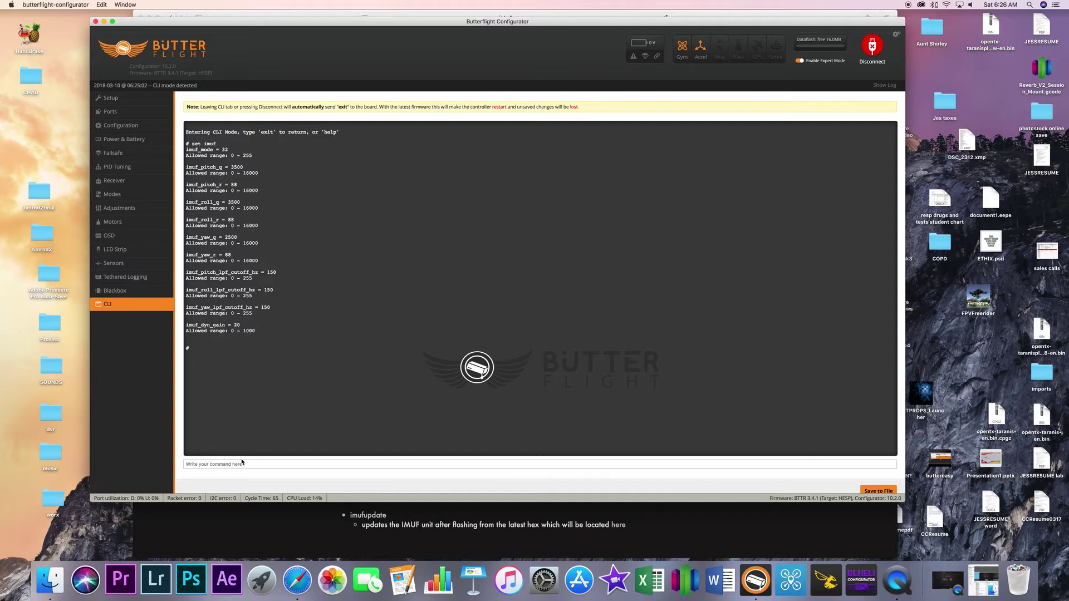
pyautogui.write('exit')
pyautogui.press('Return')
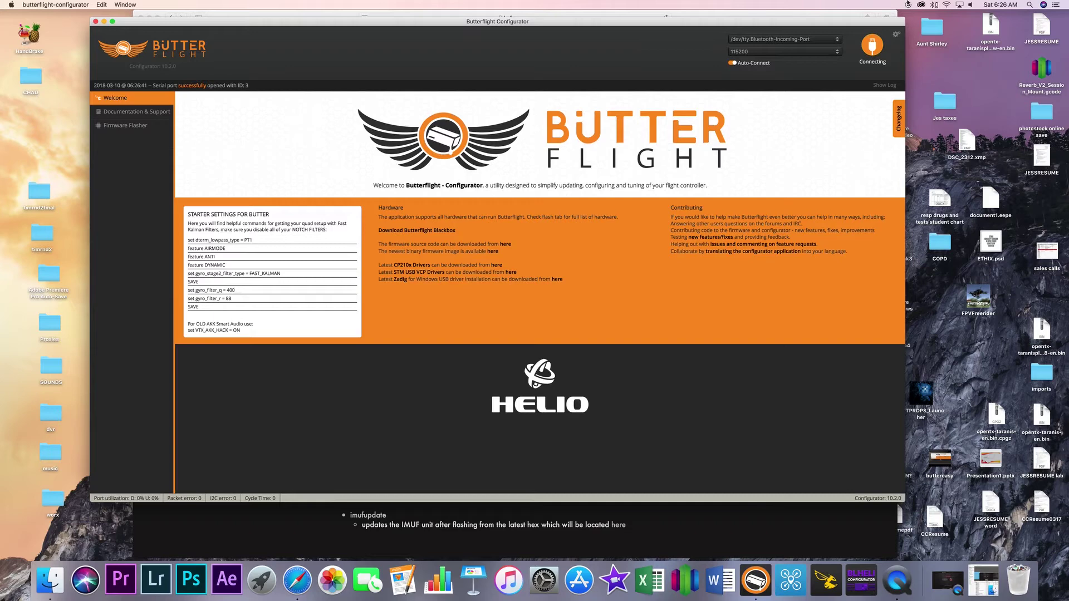
# Reconnect to the Helio Spring flight controller over USB and open the PID Tuning page
pyautogui.click(872, 48)
pyautogui.click(838, 40)
pyautogui.click(869, 47)
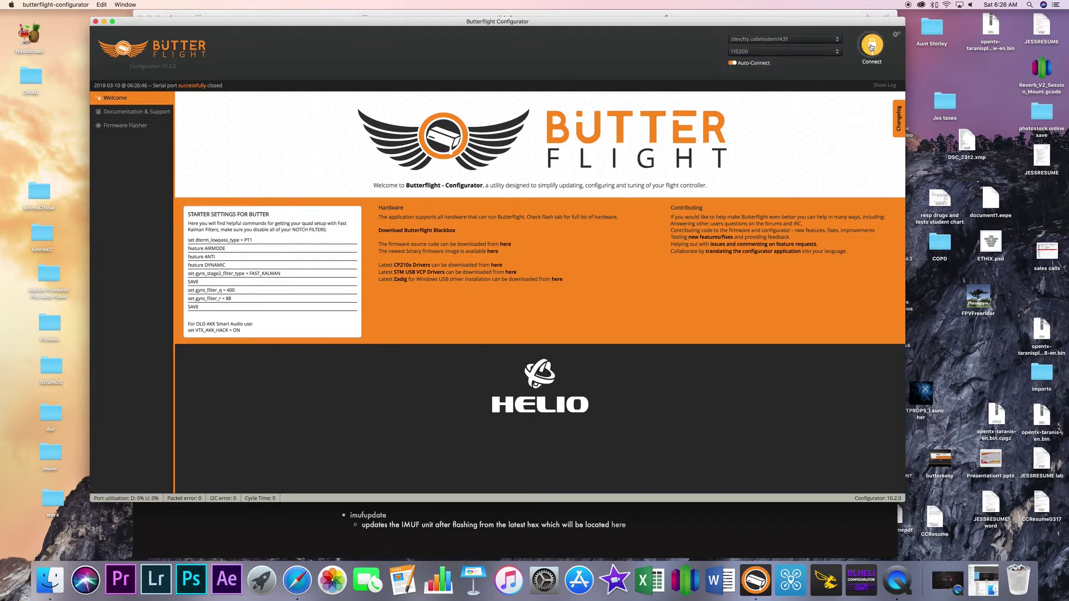
pyautogui.click(160, 168)
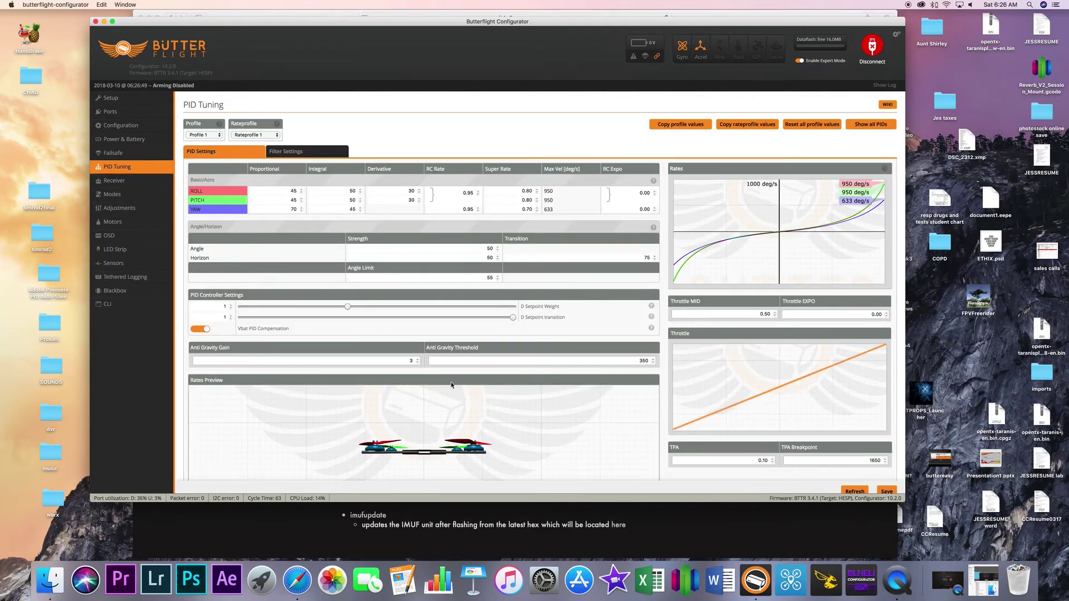
# Review the PID and filter settings, then minimize the configurator to reveal the Helio docs
pyautogui.scroll(-1, 473, 381)
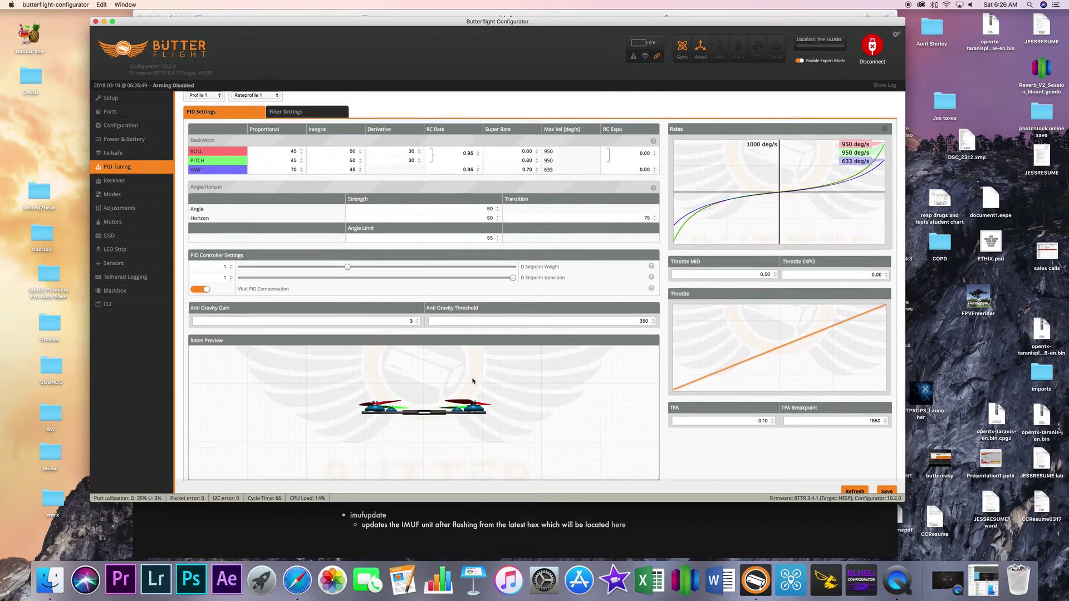
pyautogui.scroll(-2, 473, 381)
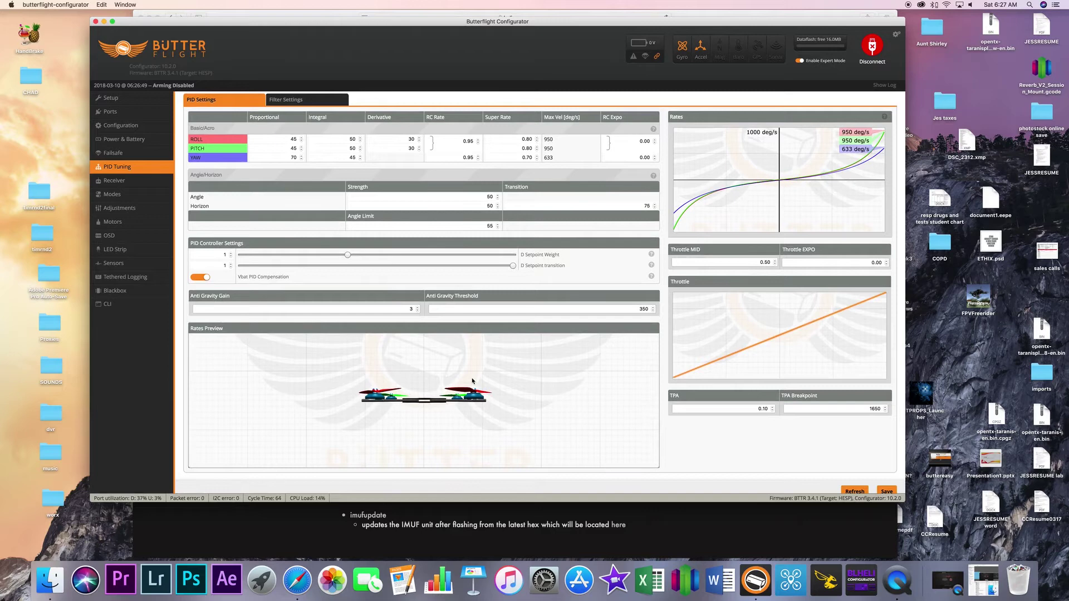
pyautogui.scroll(2, 472, 380)
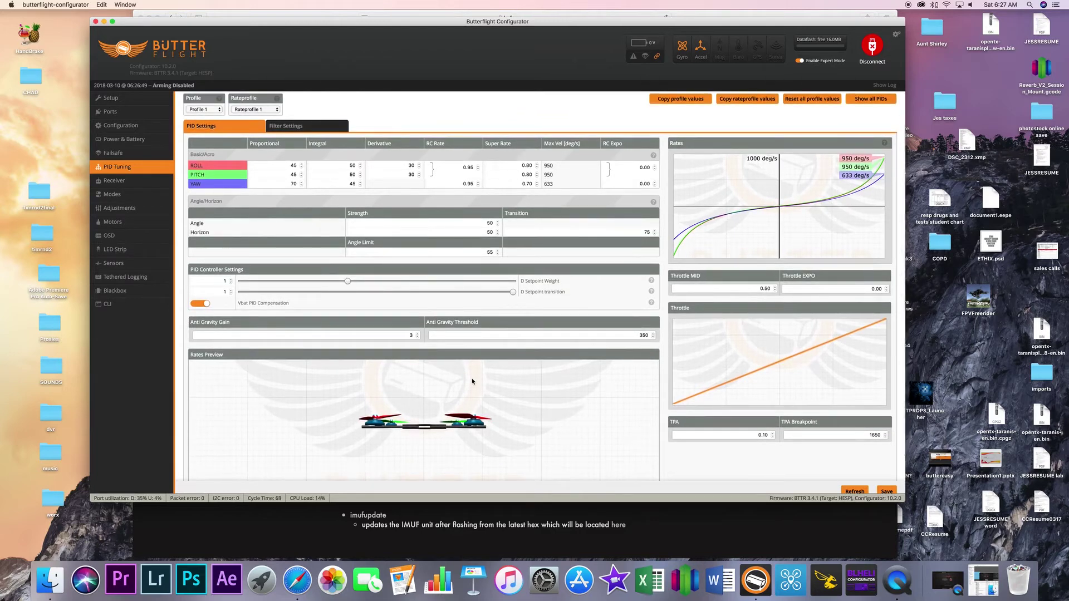
pyautogui.scroll(1, 472, 381)
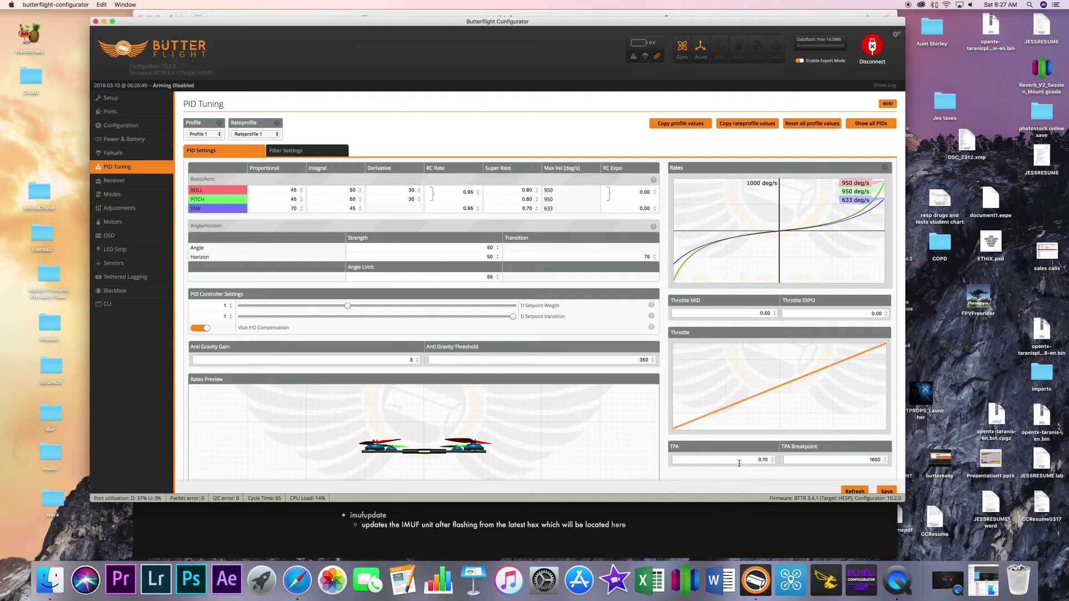
pyautogui.scroll(-2, 551, 379)
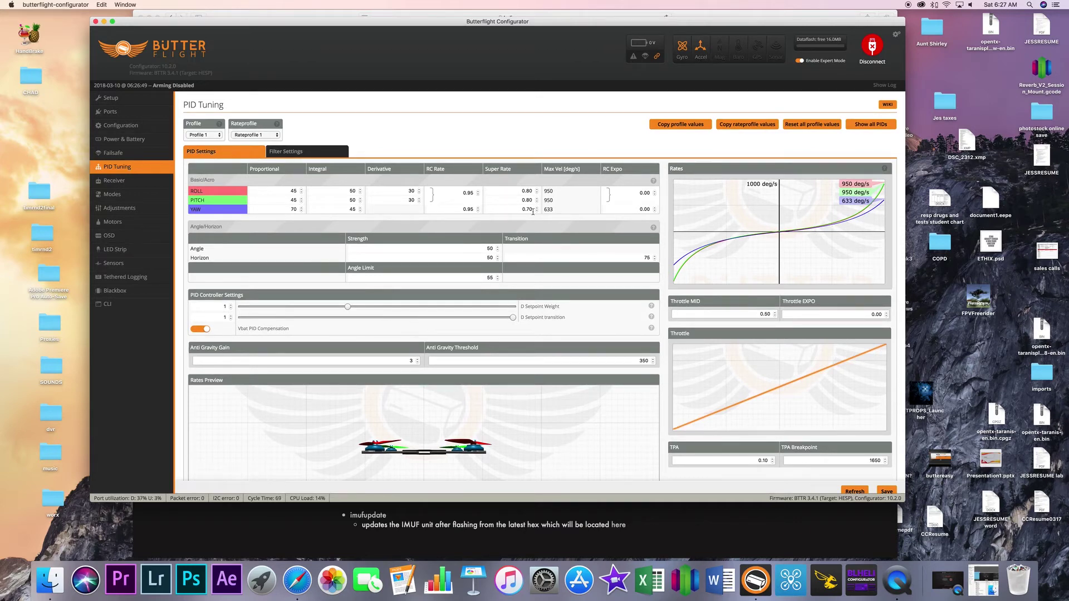
pyautogui.click(302, 152)
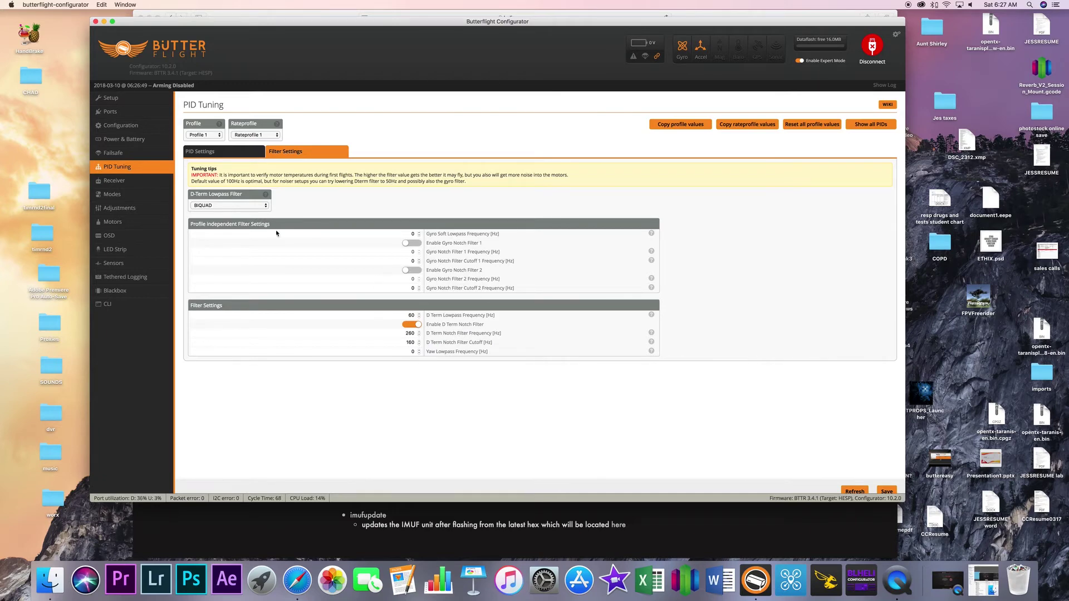
pyautogui.click(224, 153)
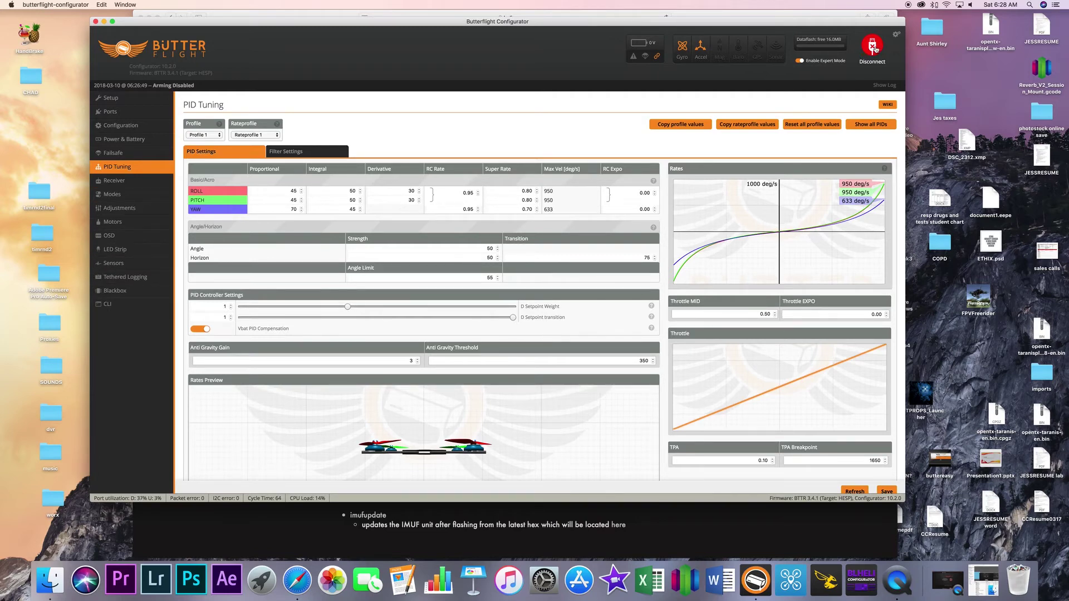
pyautogui.click(104, 21)
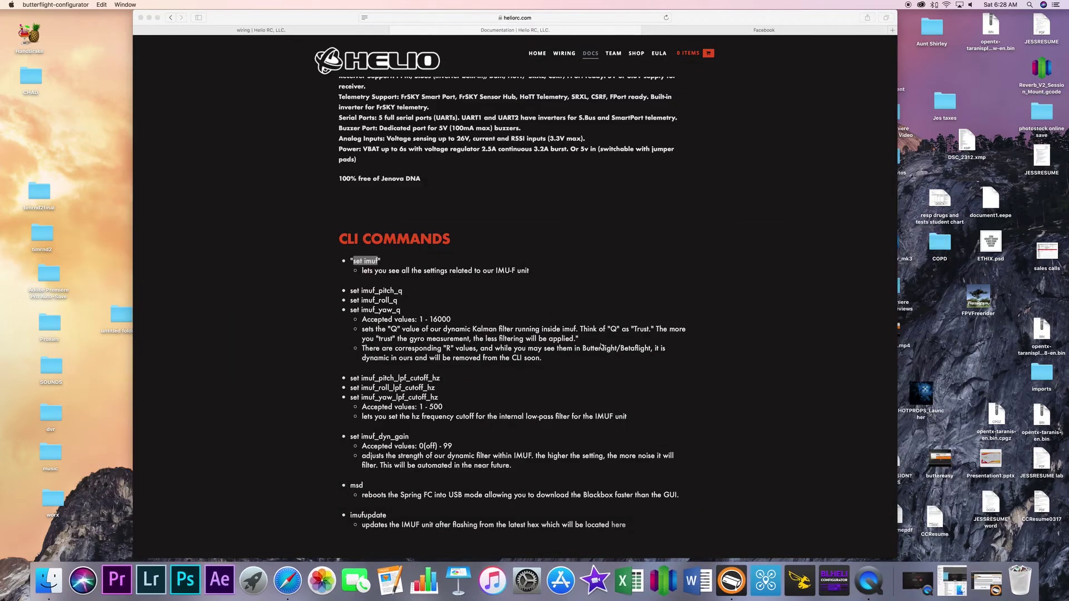
# Scroll the Helio docs to Filter Tuning, covering imuf Q values (1–16000) and lpf cutoff 150
pyautogui.scroll(-5, 602, 343)
pyautogui.scroll(-10, 602, 343)
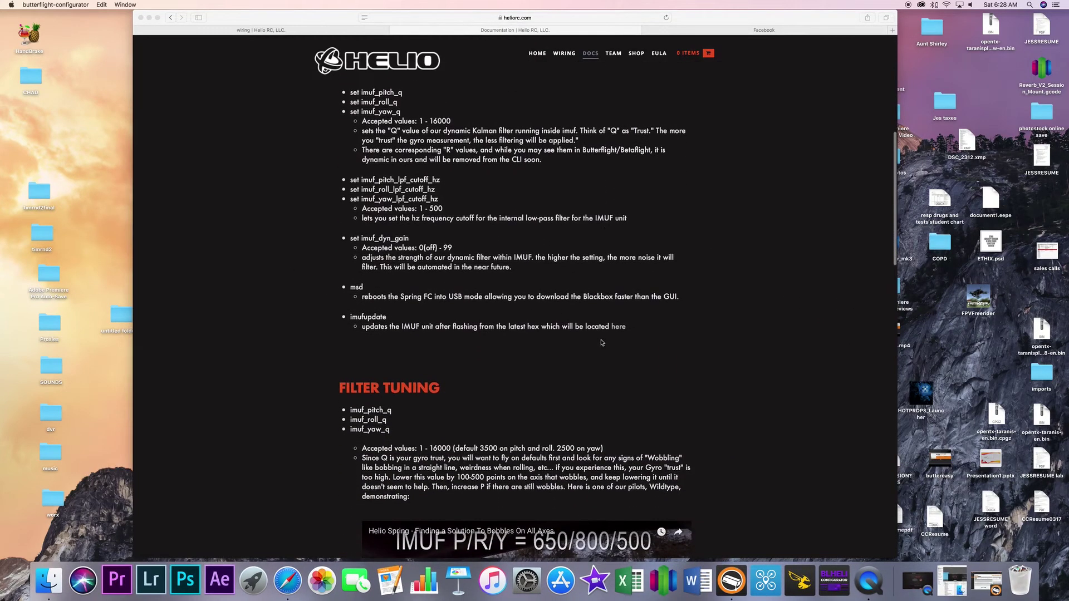
pyautogui.scroll(-4, 602, 343)
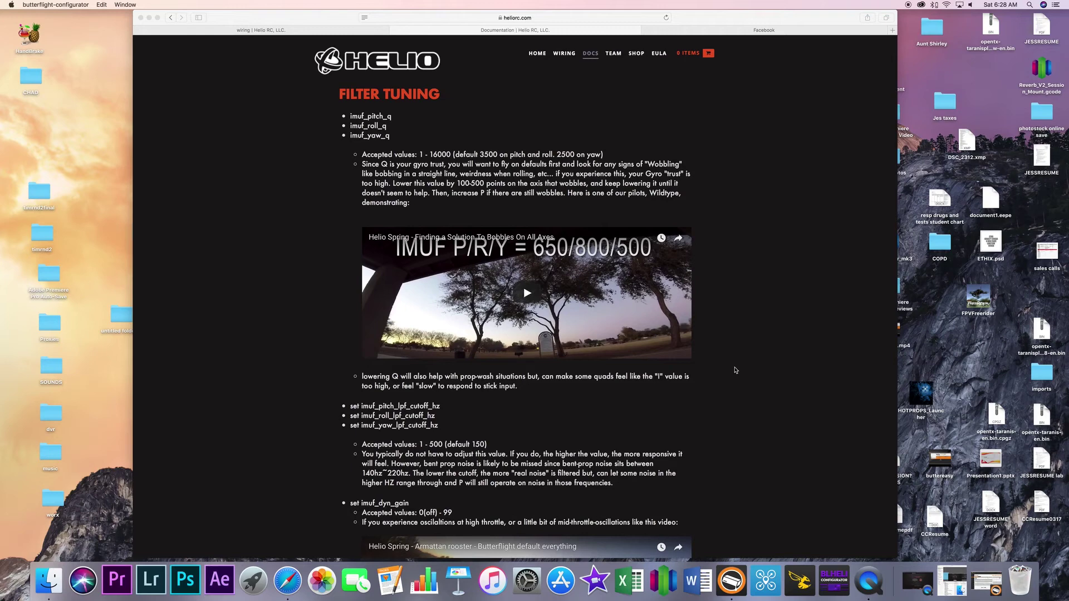
pyautogui.scroll(-20, 721, 353)
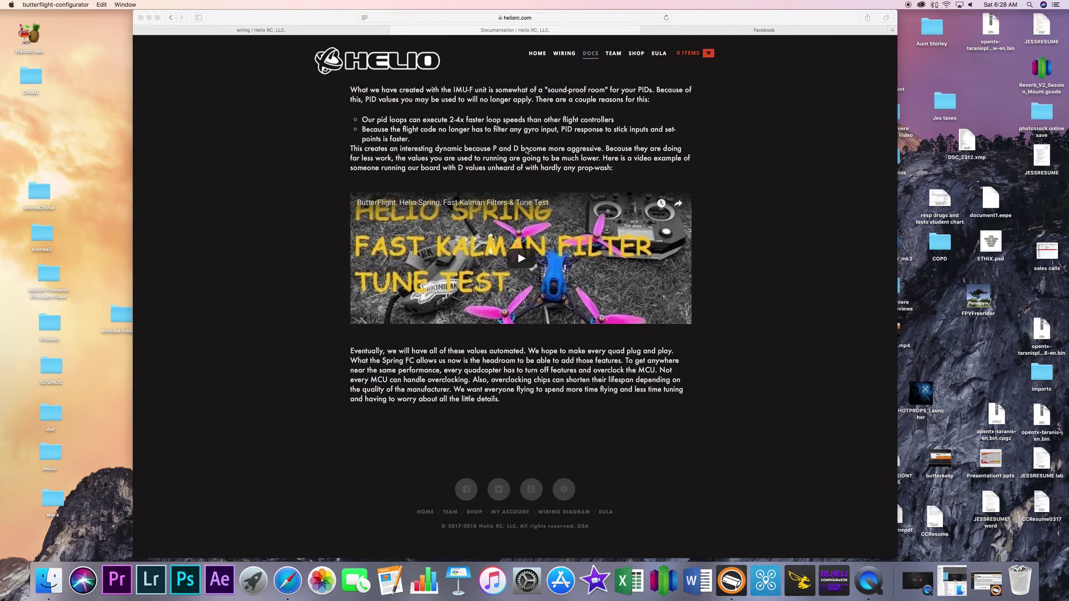
pyautogui.scroll(20, 526, 149)
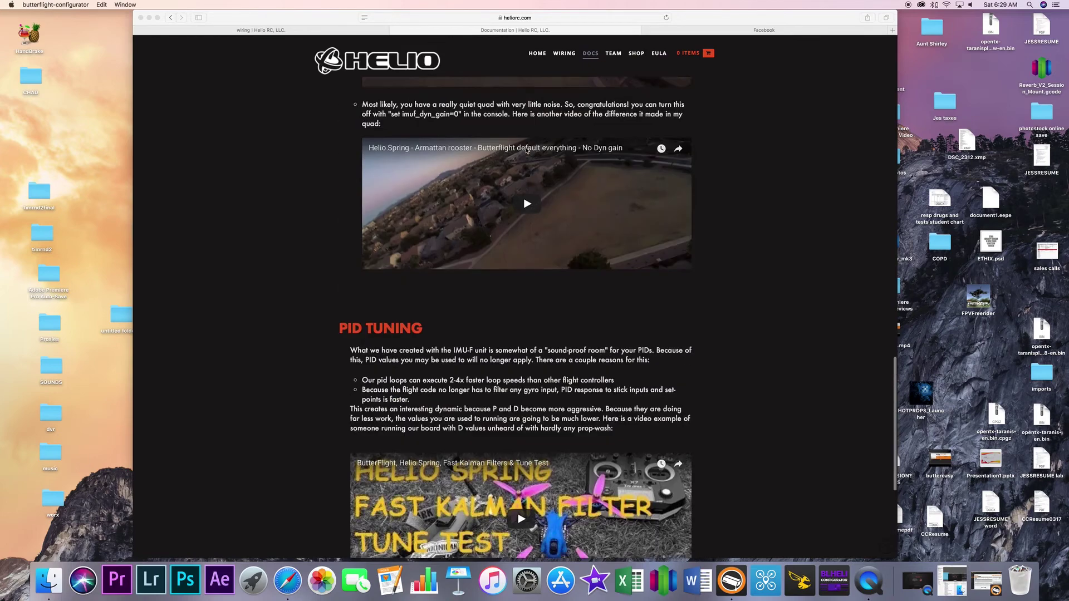
pyautogui.scroll(-5, 526, 149)
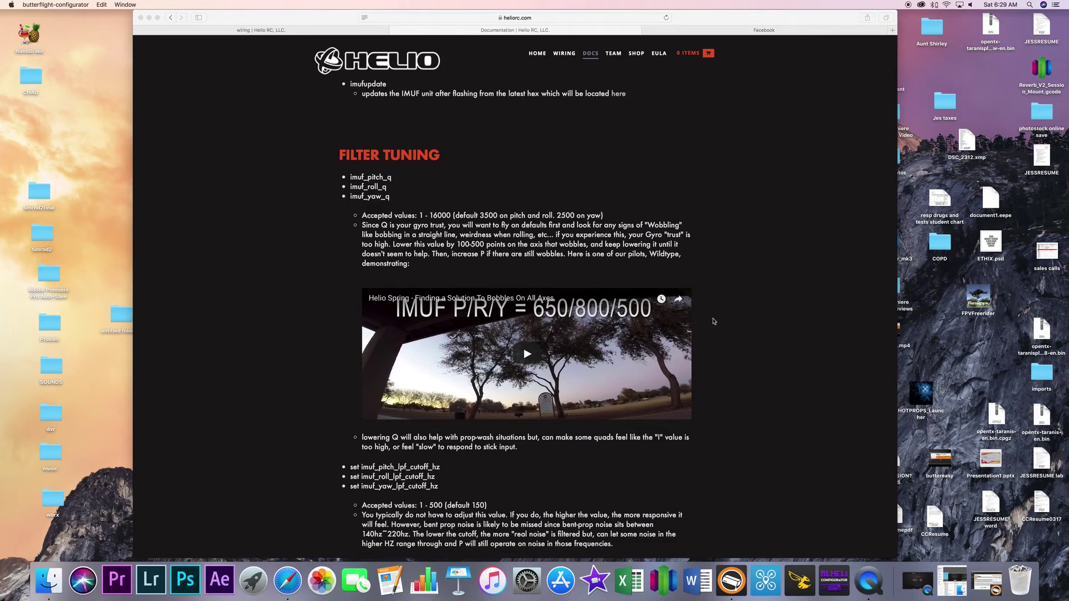
pyautogui.scroll(-2, 508, 296)
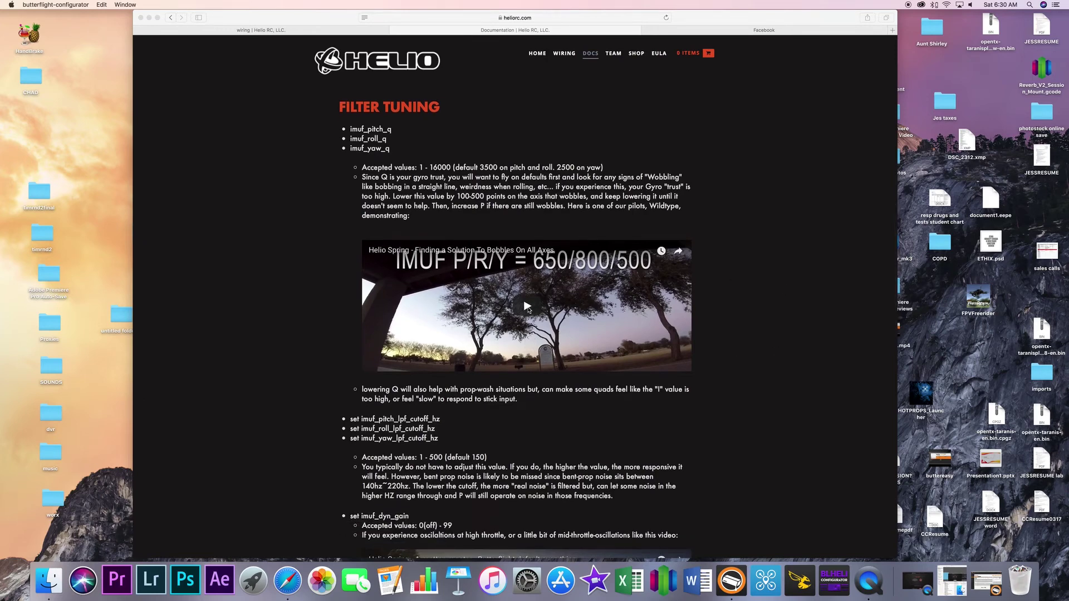
# Watch the 'Finding a Solution To Bobbles On All Axes' video, pausing it at 0:19
pyautogui.click(526, 307)
pyautogui.click(527, 307)
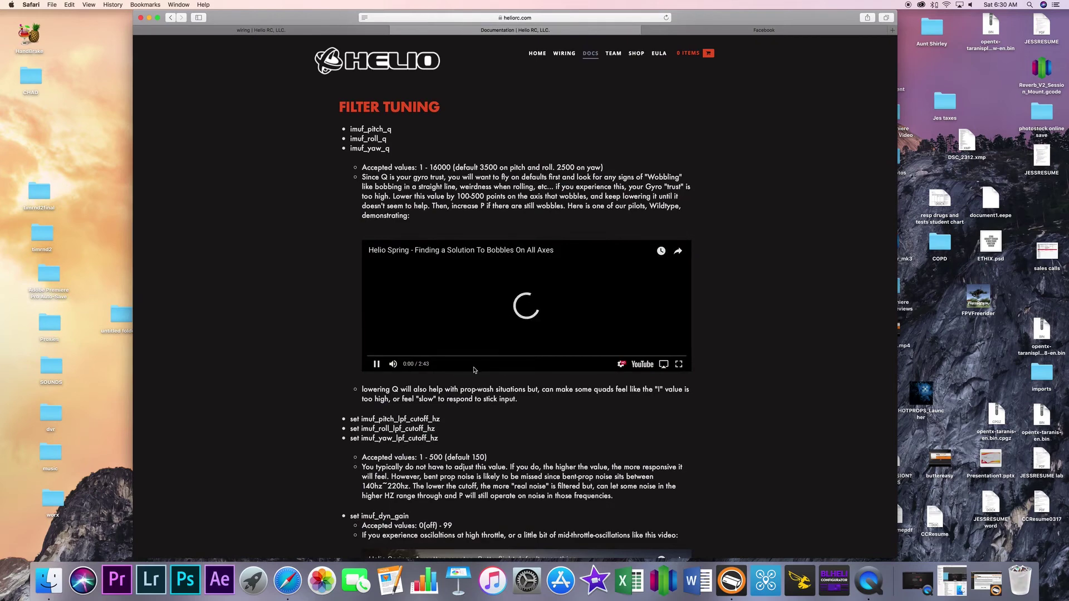
pyautogui.click(480, 324)
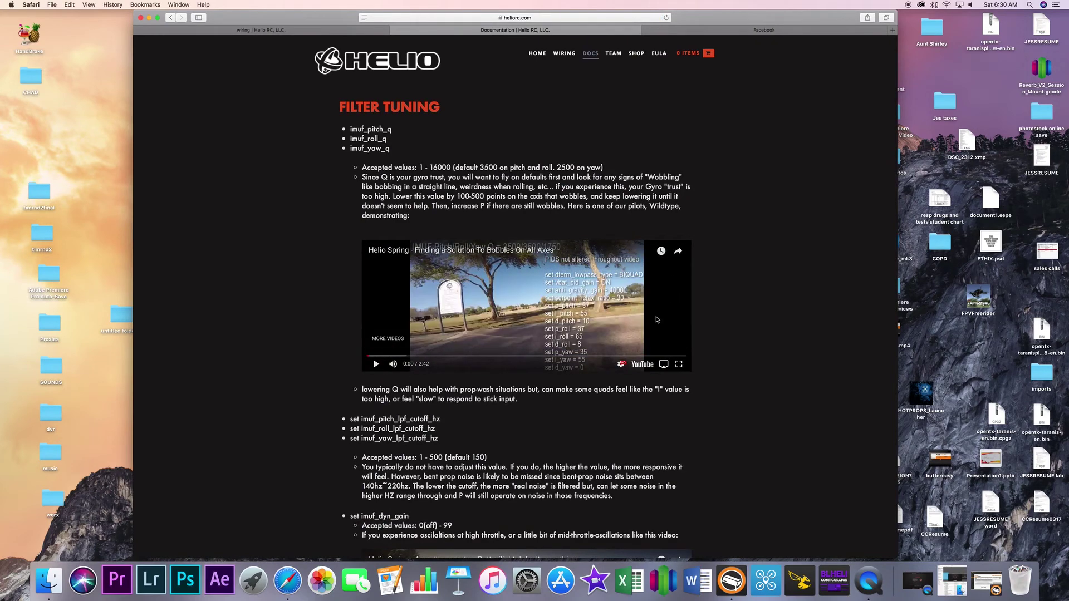
pyautogui.click(673, 290)
pyautogui.scroll(-1, 598, 301)
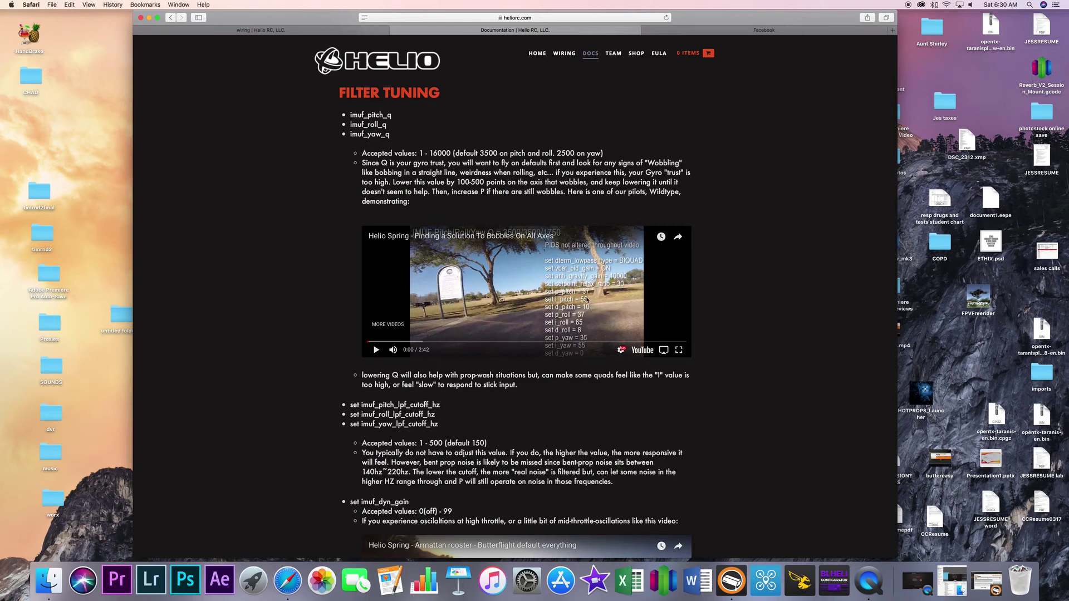
pyautogui.click(376, 350)
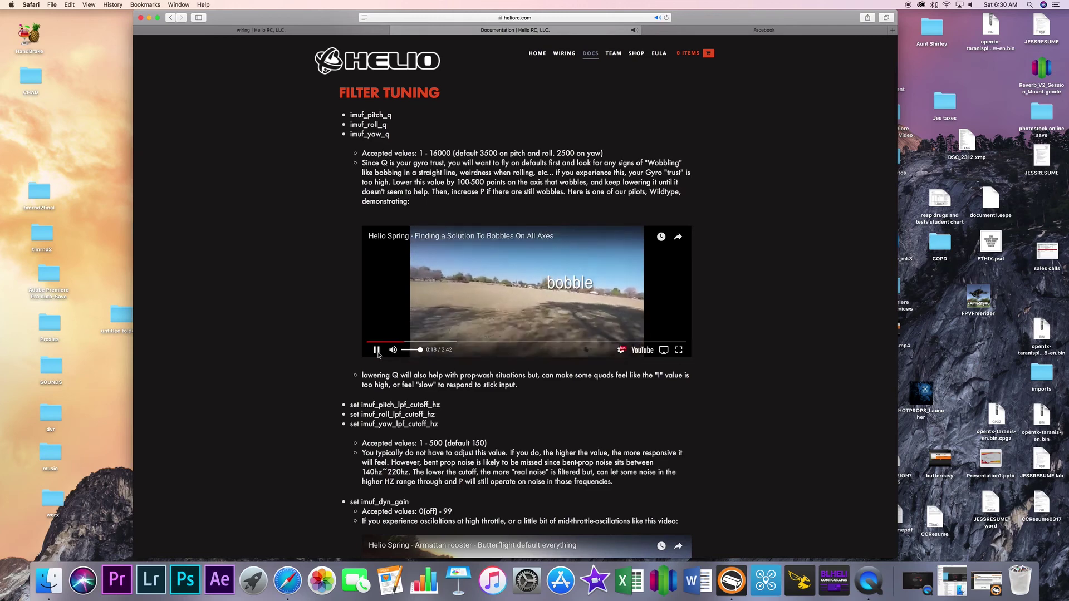
pyautogui.click(377, 350)
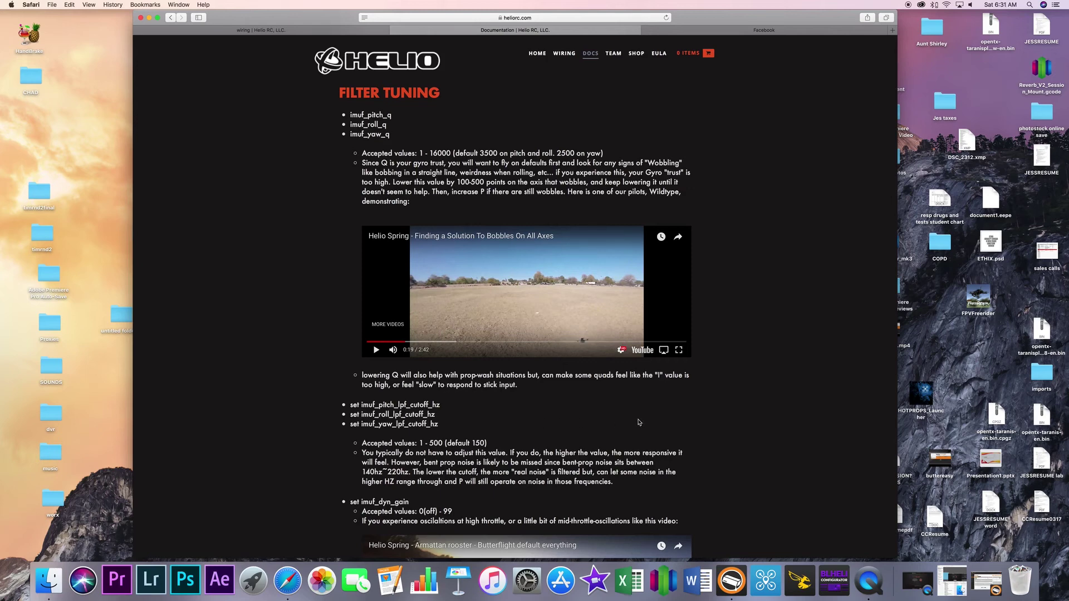
# Scroll past the imuf_dyn_gain notes to PID Tuning and its 'Fast Kalman Filter Tune Test' video
pyautogui.scroll(-5, 640, 423)
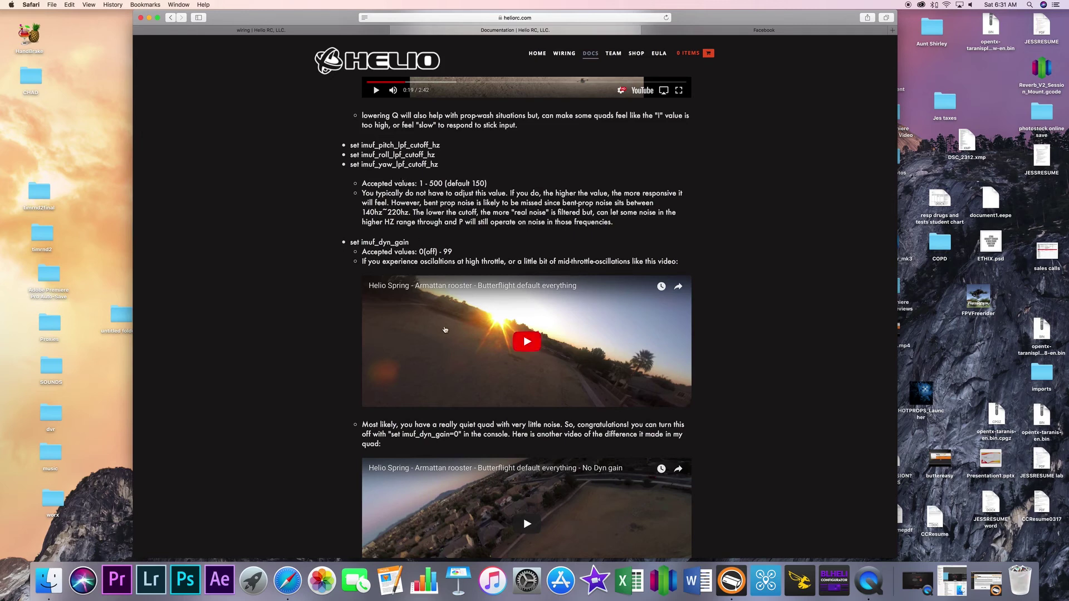
pyautogui.scroll(-3, 469, 312)
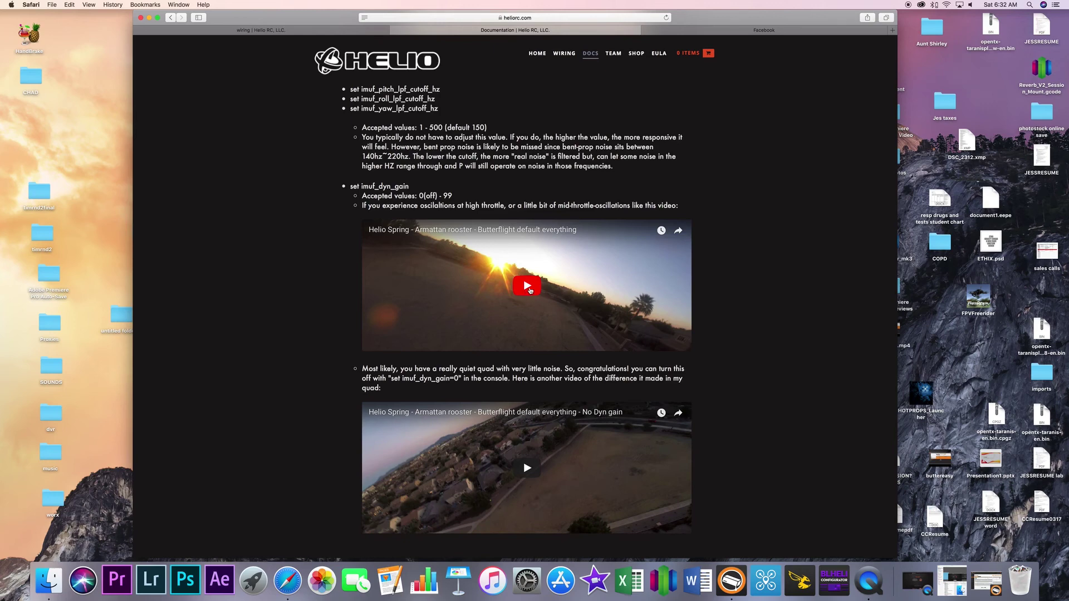
pyautogui.scroll(-5, 528, 290)
pyautogui.scroll(-2, 758, 365)
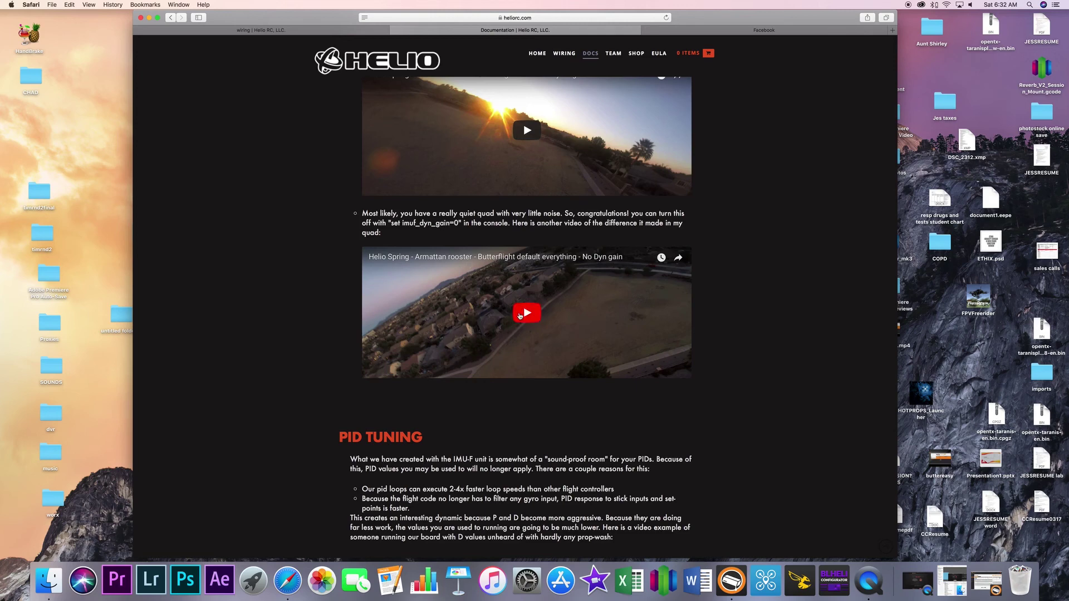
pyautogui.scroll(-5, 635, 344)
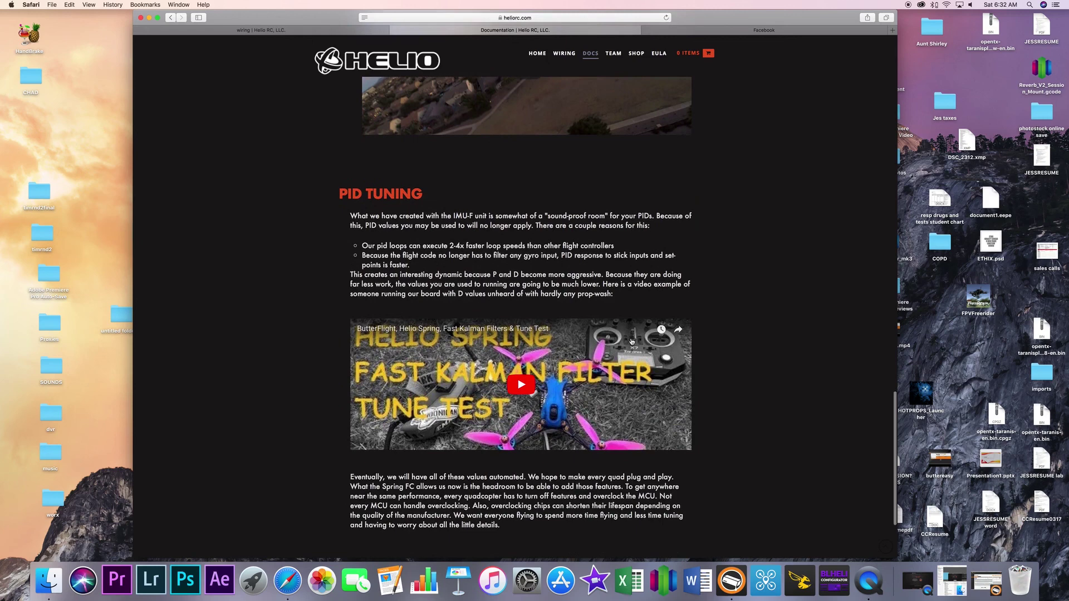
# Scroll back up to the board specs and the CLI Commands list starting with set imuf
pyautogui.scroll(-2, 632, 340)
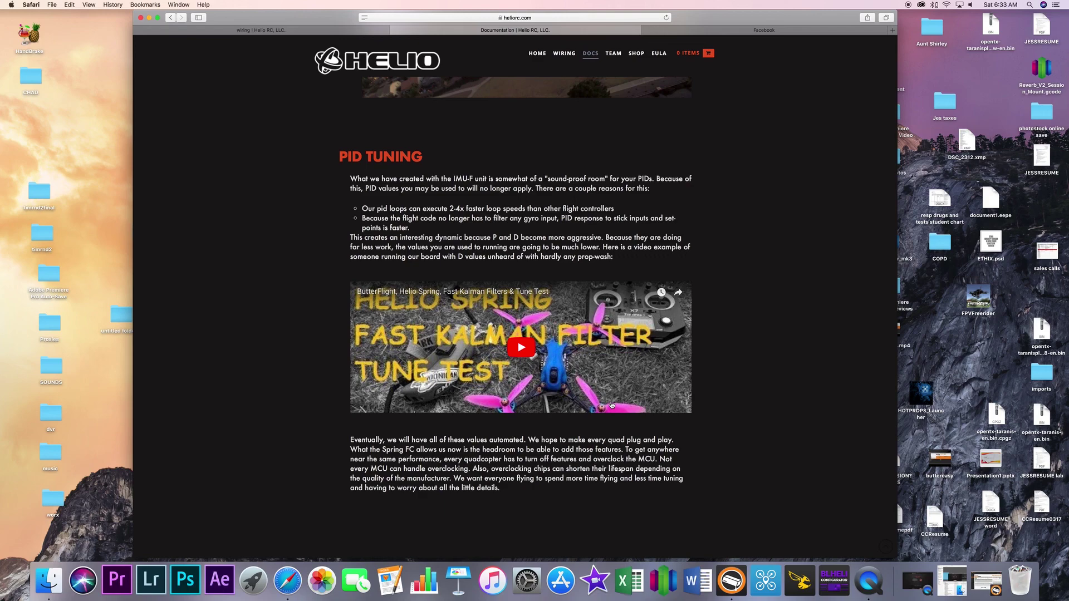
pyautogui.scroll(5, 632, 403)
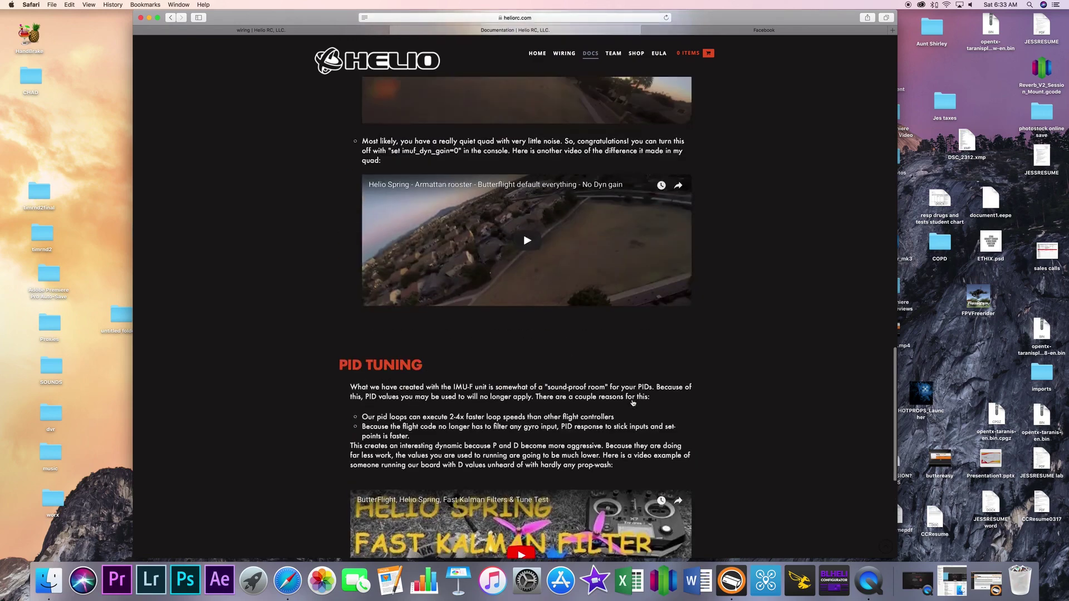
pyautogui.scroll(20, 632, 403)
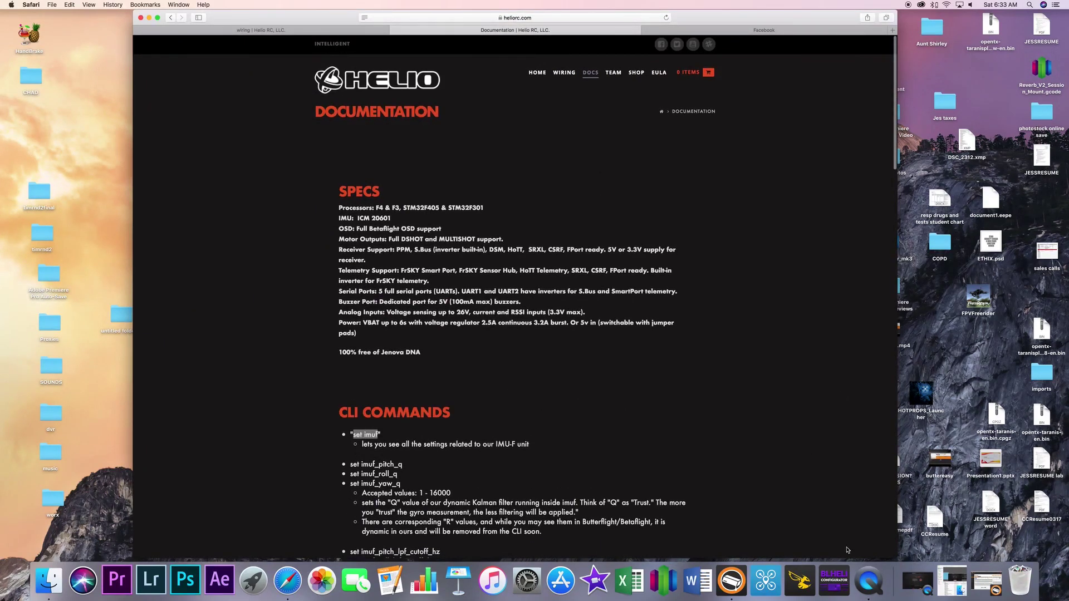
# Restore Butterflight Configurator showing PID Tuning with Roll P 45, Pitch P 45, Yaw P 70
pyautogui.click(865, 575)
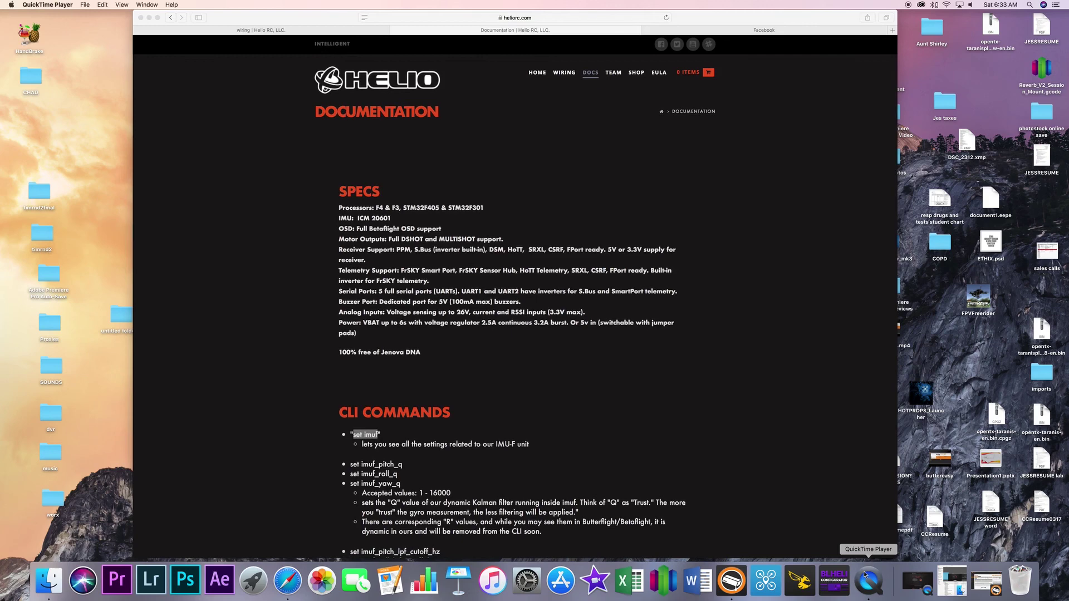
pyautogui.click(731, 580)
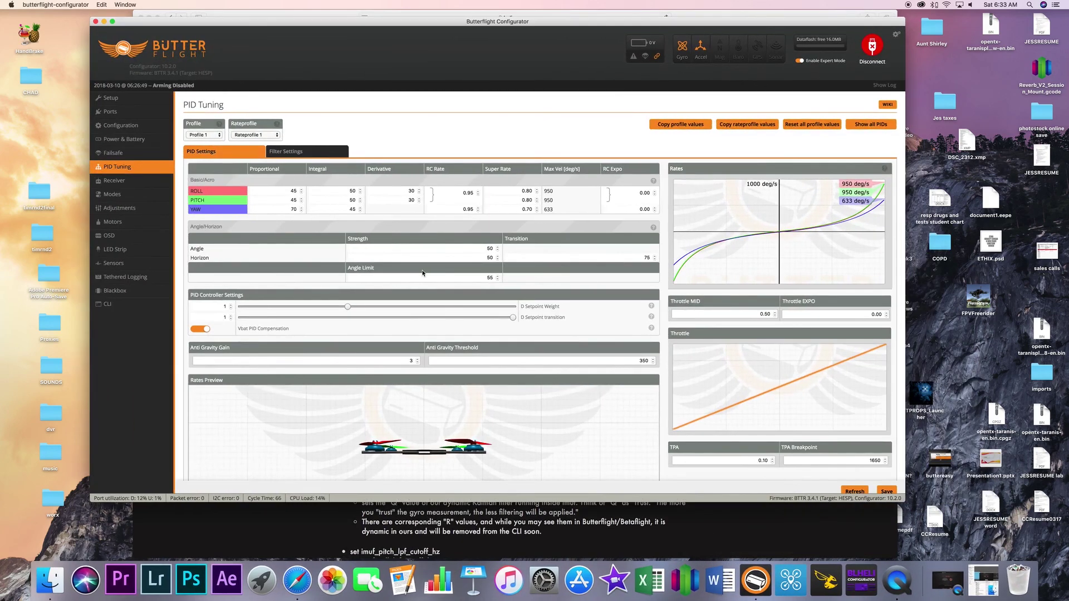